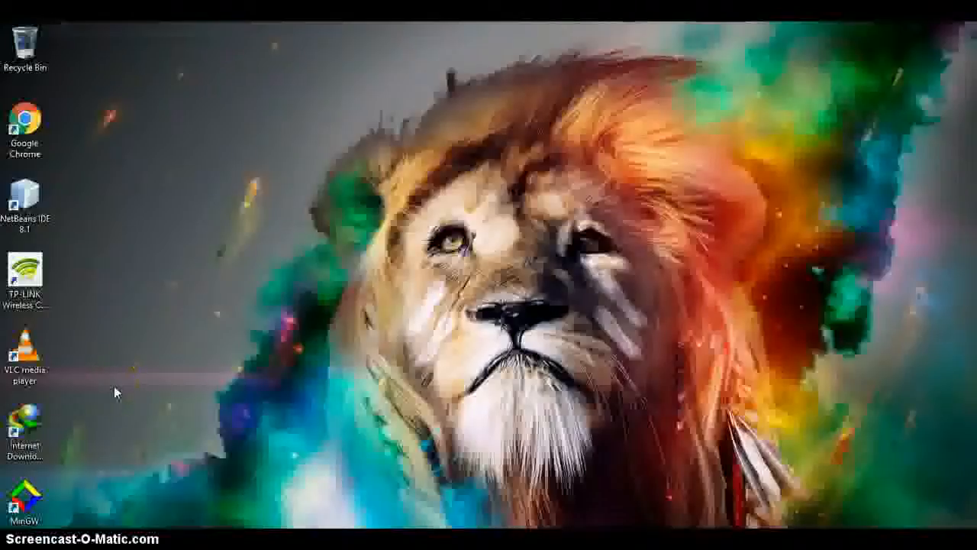
# Review the conceptual data model in the Word document, and check the Apache and MySQL modules in XAMPP Control Panel.
pyautogui.click(119, 544)
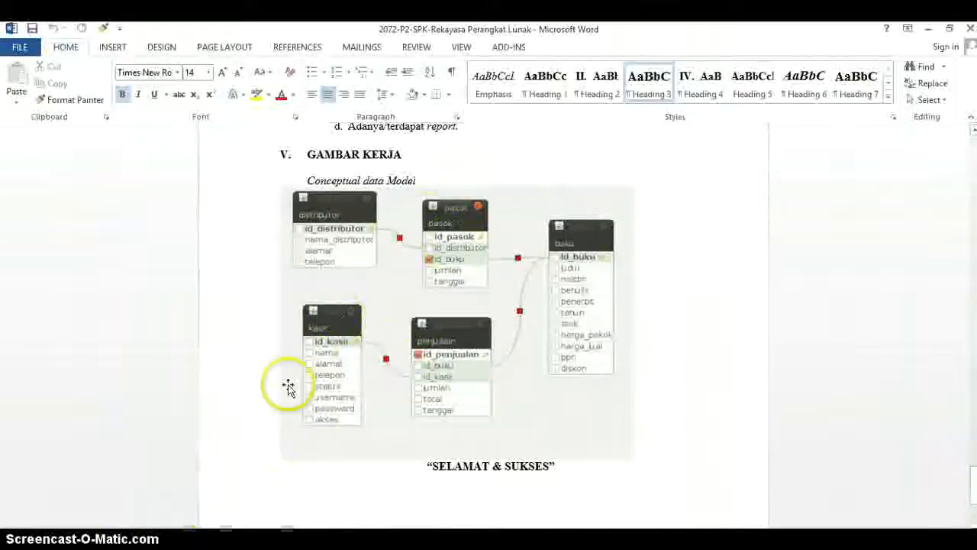
pyautogui.hotkey('alt', 'Tab')
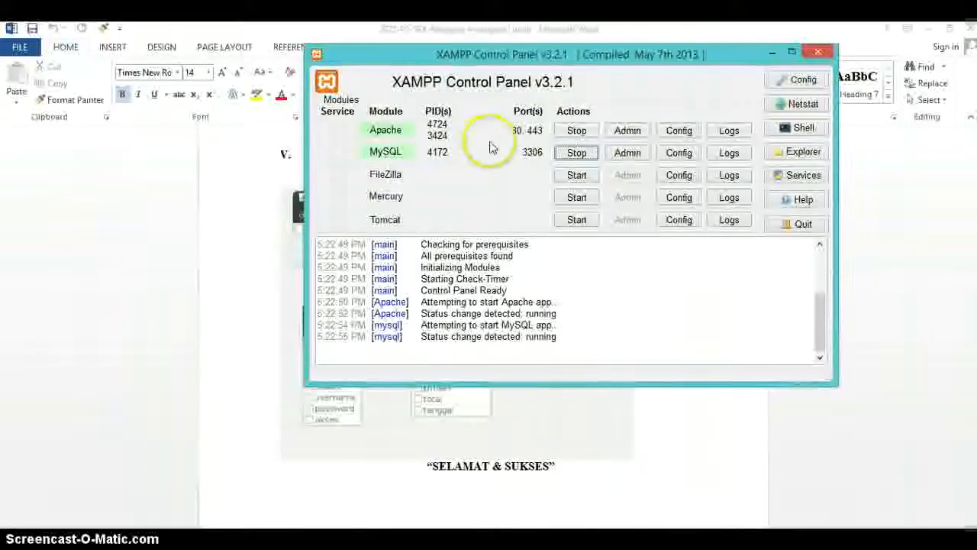
pyautogui.click(777, 52)
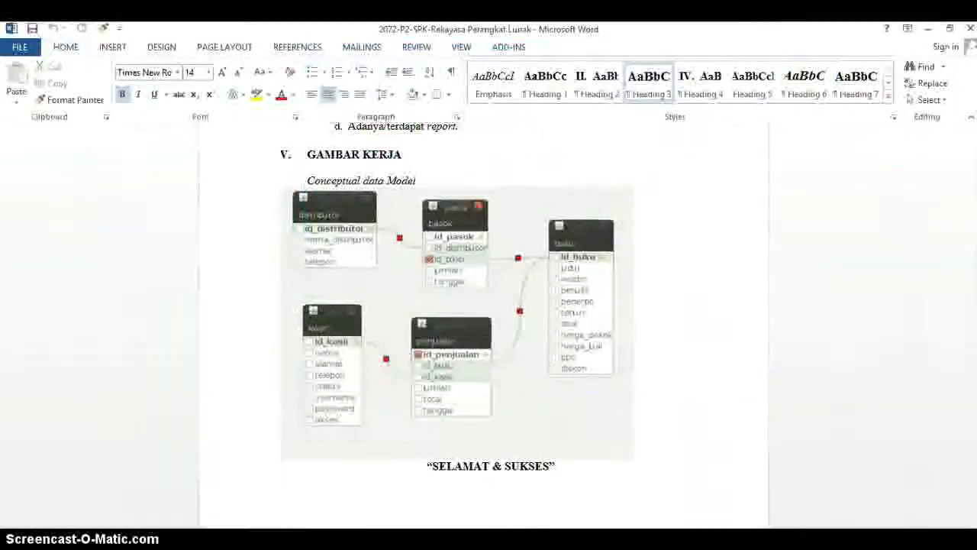
# Switch to Google Chrome and open localhost/phpmyadmin.
pyautogui.click(76, 515)
pyautogui.click(338, 51)
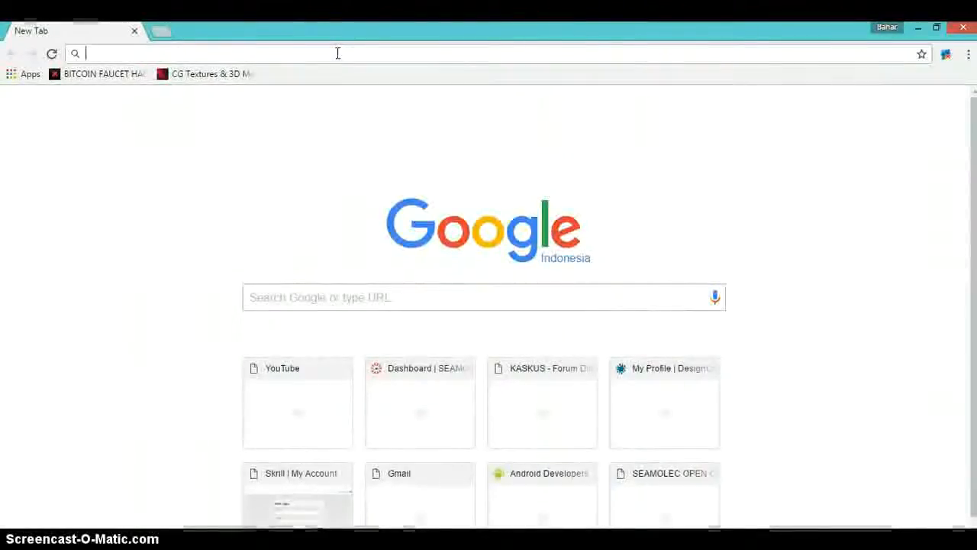
pyautogui.write('p')
pyautogui.press('BackSpace')
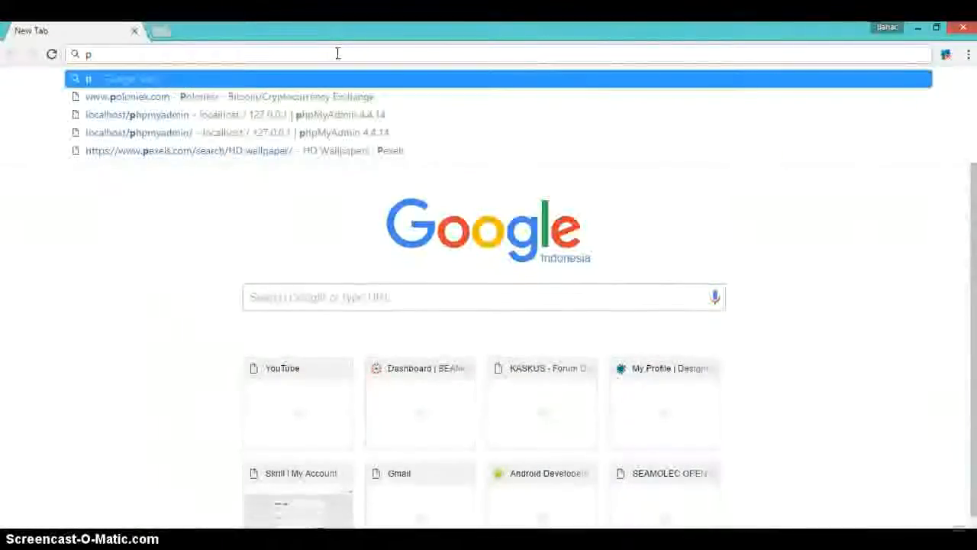
pyautogui.press('BackSpace')
pyautogui.write('localhost/phpmyadmin')
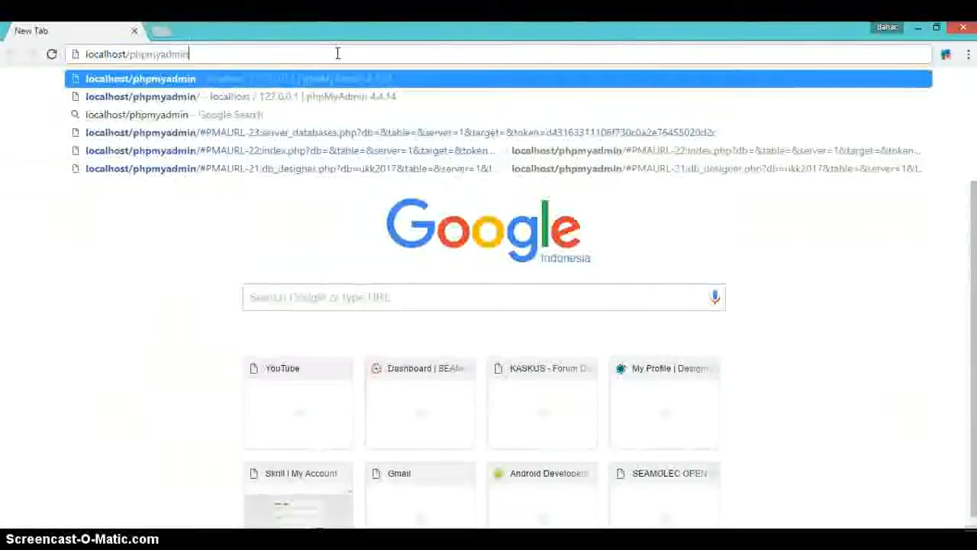
pyautogui.press('Return')
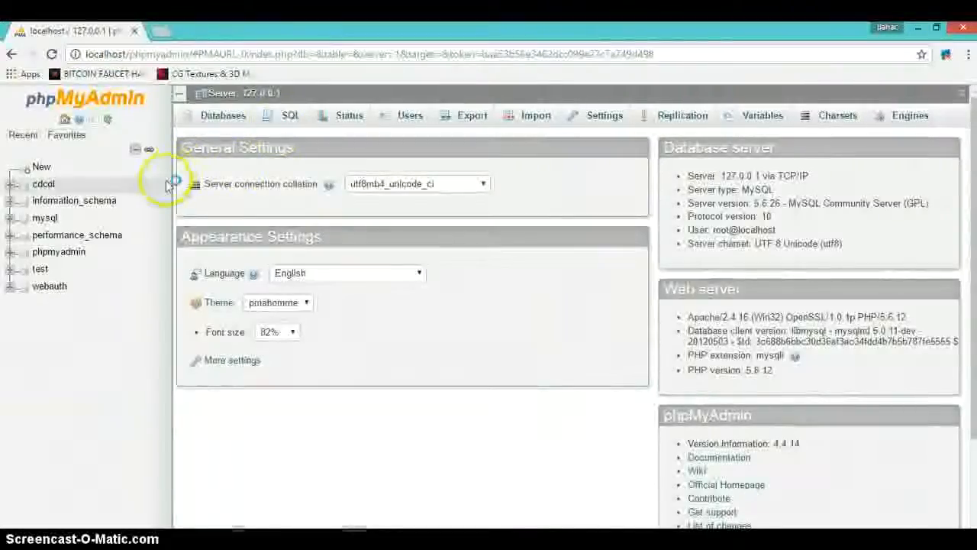
# Create a new database named ukk2017.
pyautogui.click(40, 169)
pyautogui.click(289, 224)
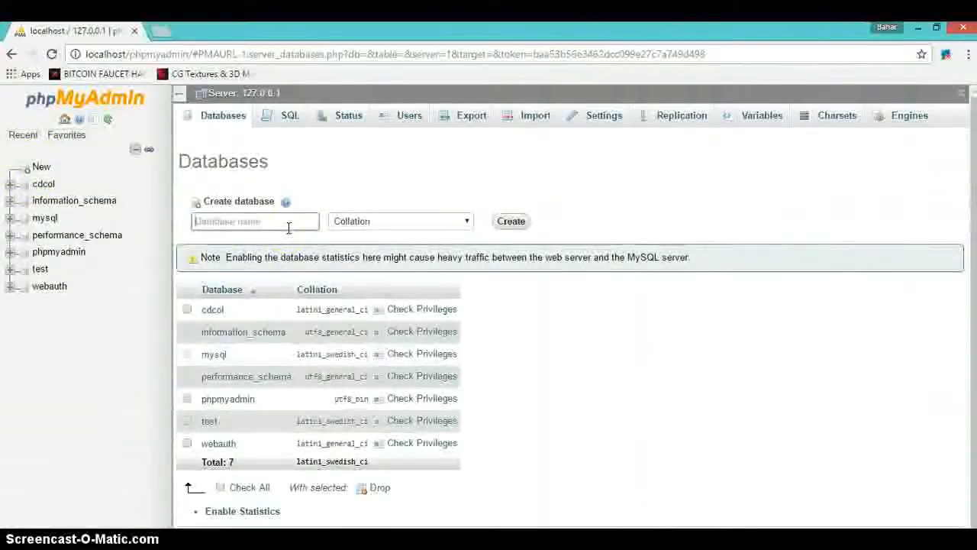
pyautogui.write('u')
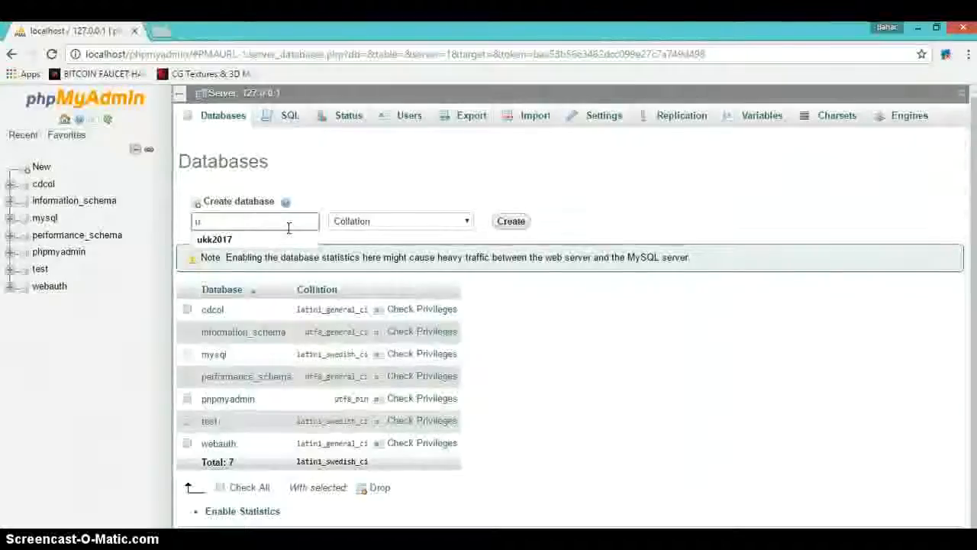
pyautogui.write('kk')
pyautogui.press('Down')
pyautogui.press('Return')
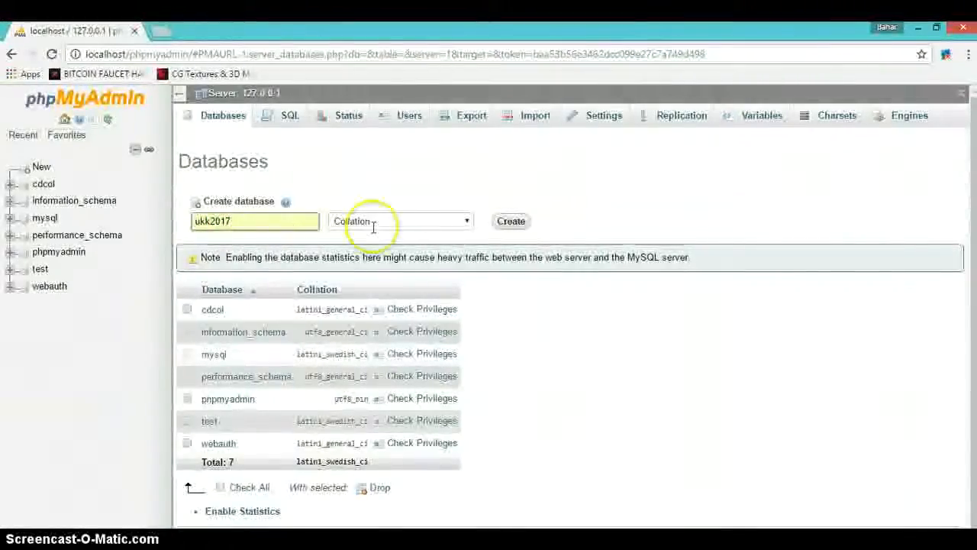
pyautogui.click(511, 221)
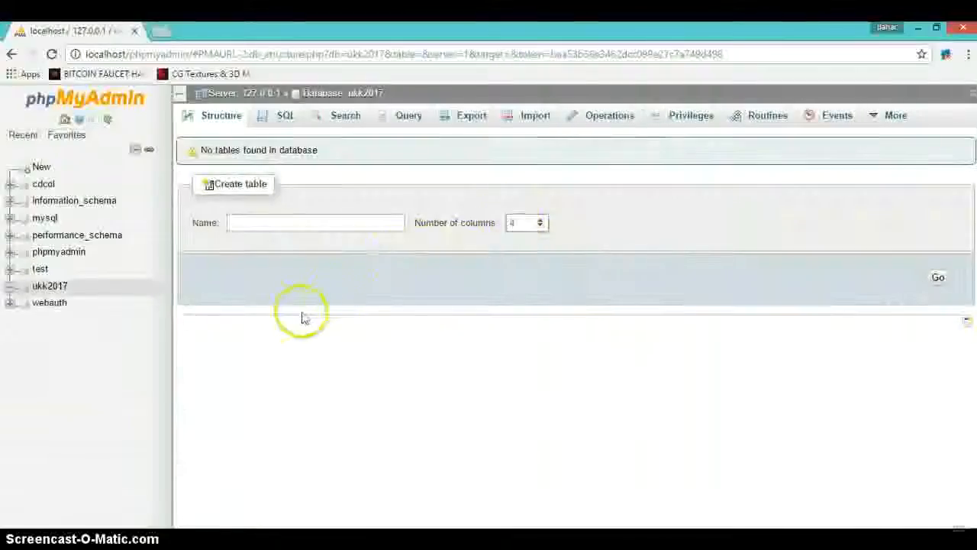
# Start a new table named distributor with 4 columns in the ukk2017 database.
pyautogui.click(283, 222)
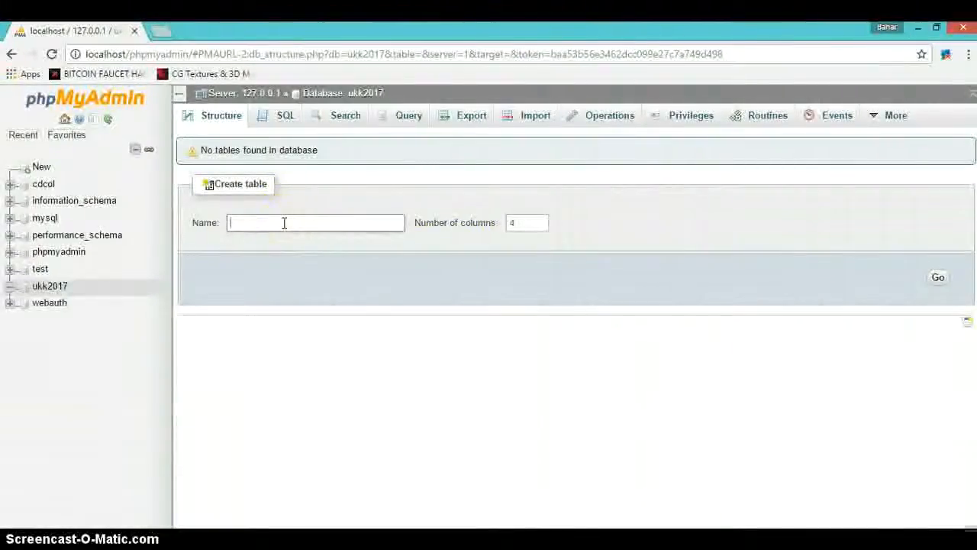
pyautogui.write('di')
pyautogui.press('Down')
pyautogui.press('Tab')
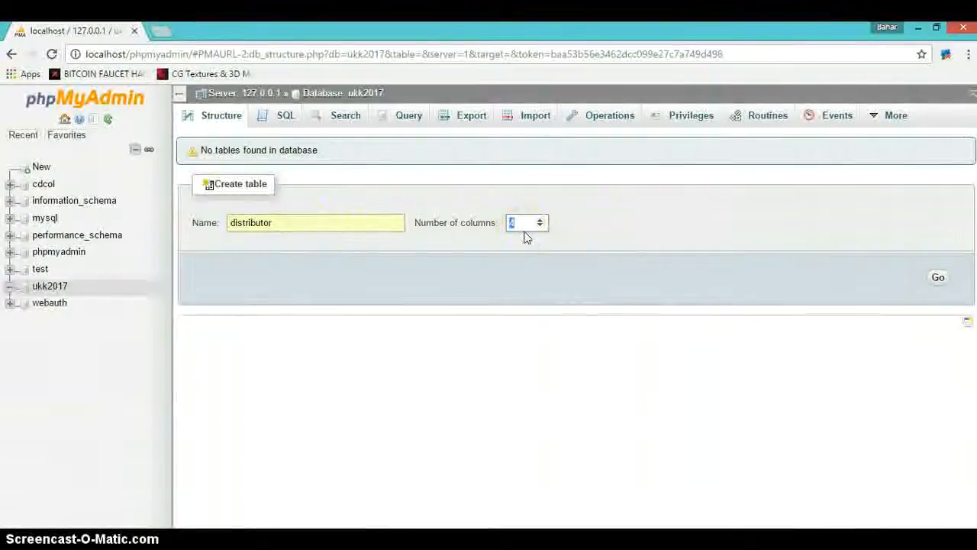
pyautogui.click(943, 277)
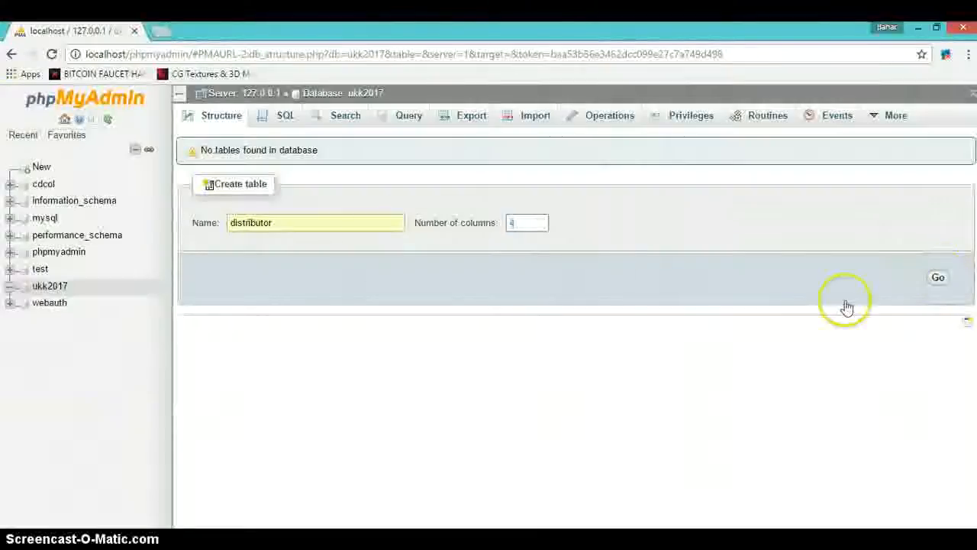
# Name the four columns of the distributor table id_distributor, nama_distributor, alamat and telepon.
pyautogui.click(223, 208)
pyautogui.write('id')
pyautogui.press('Down')
pyautogui.press('Return')
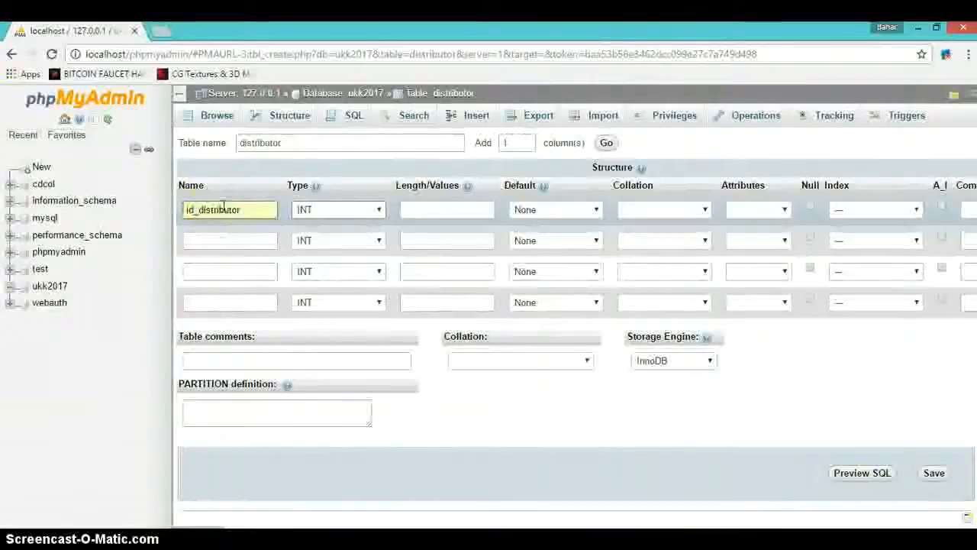
pyautogui.click(213, 242)
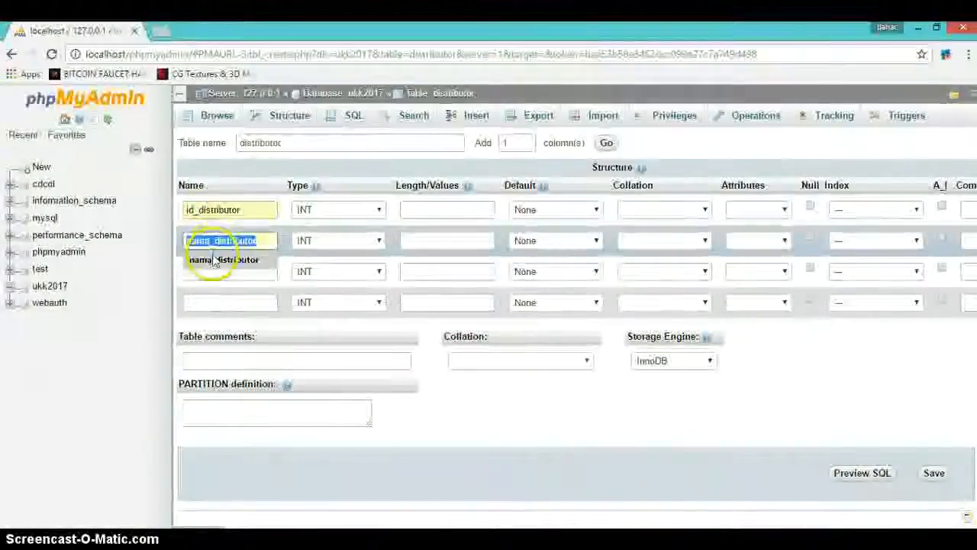
pyautogui.click(226, 259)
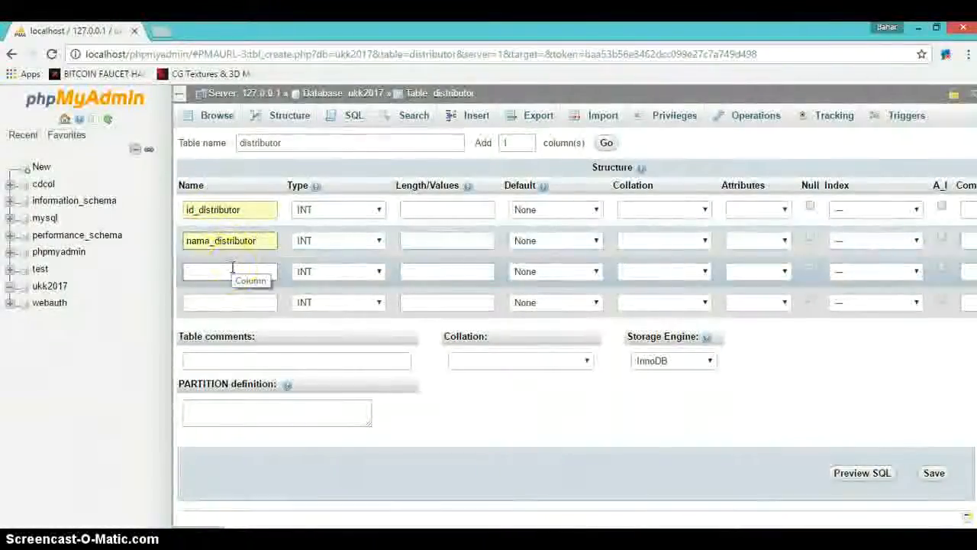
pyautogui.click(233, 271)
pyautogui.write('alamat')
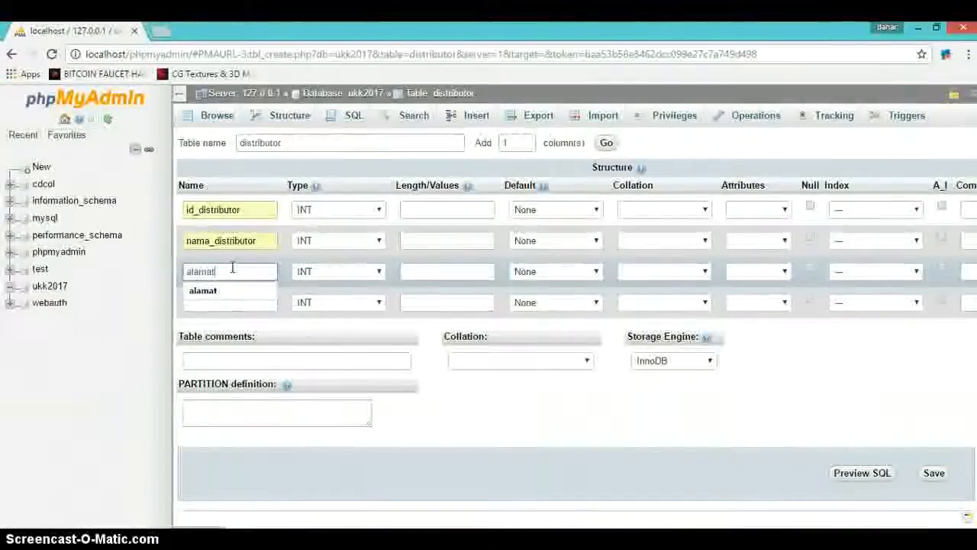
pyautogui.click(221, 302)
pyautogui.write('telepon')
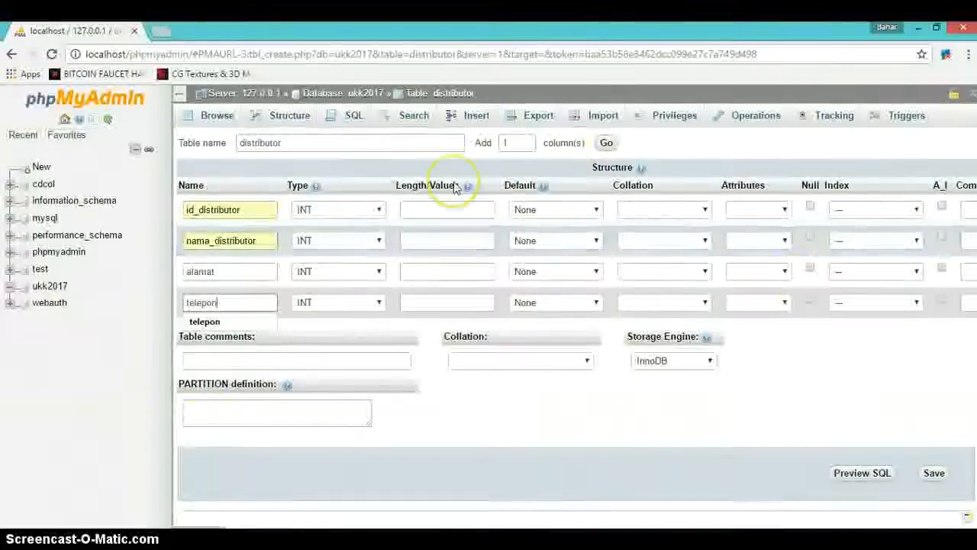
# Set the data type of nama_distributor, alamat and telepon to VARCHAR.
pyautogui.click(349, 244)
pyautogui.press('Down')
pyautogui.click(343, 268)
pyautogui.click(343, 273)
pyautogui.click(344, 298)
pyautogui.press('Down')
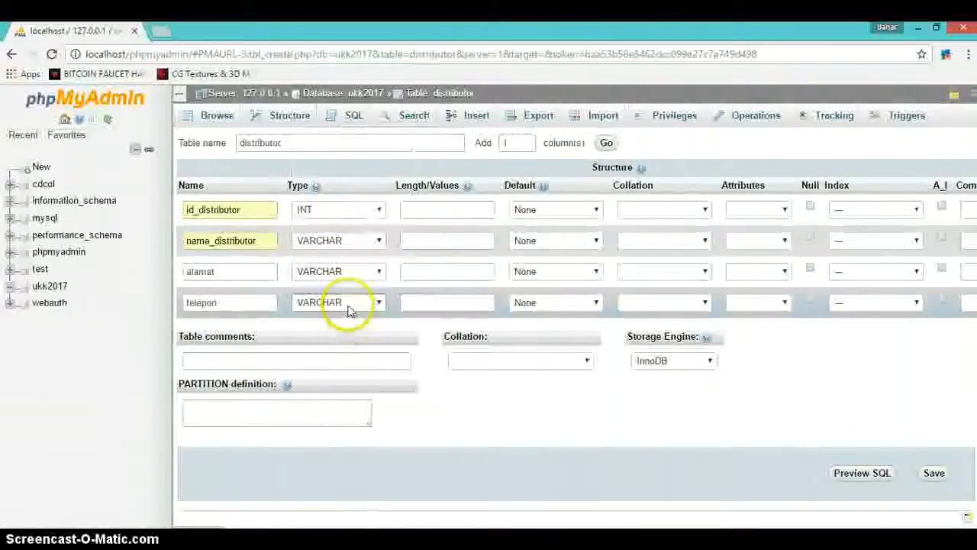
# Set the column lengths to 30 for nama_distributor, 50 for alamat and 15 for telepon.
pyautogui.write('30')
pyautogui.click(436, 237)
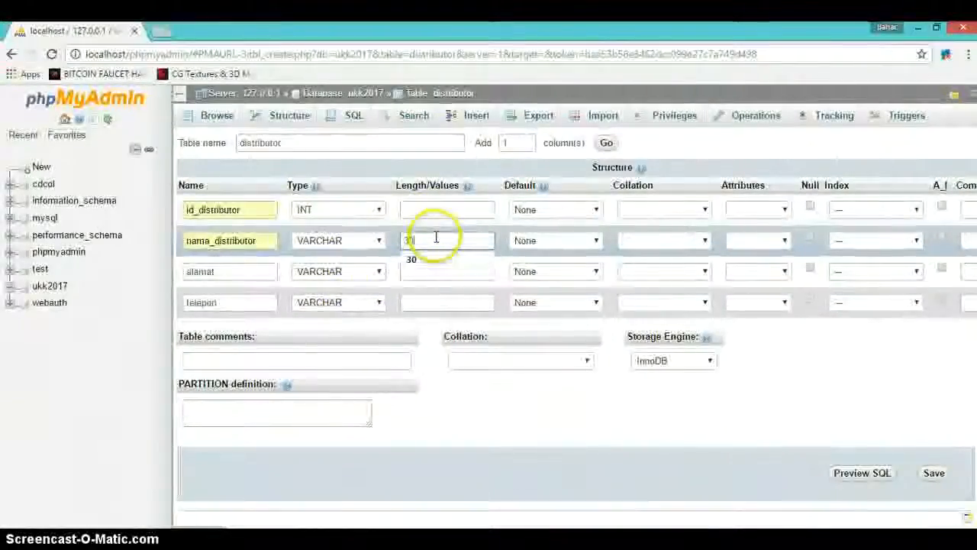
pyautogui.click(458, 272)
pyautogui.write('50')
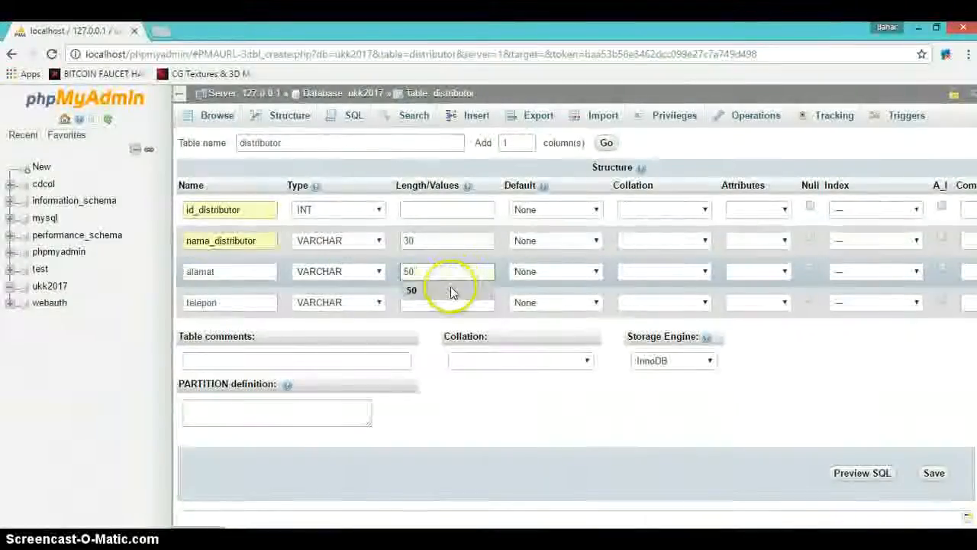
pyautogui.click(449, 288)
pyautogui.click(450, 301)
pyautogui.write('15')
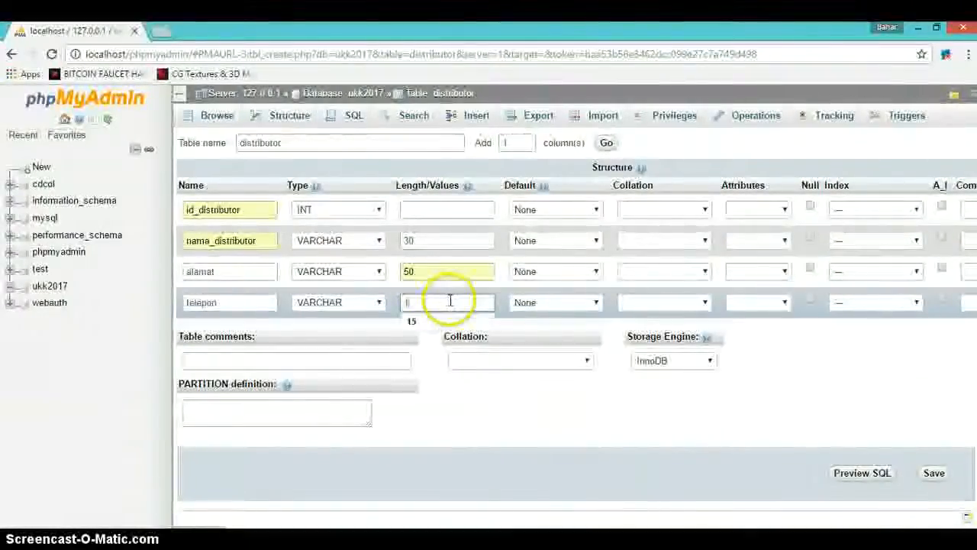
# Make id_distributor the PRIMARY index with auto increment, and save the distributor table.
pyautogui.click(903, 213)
pyautogui.click(886, 236)
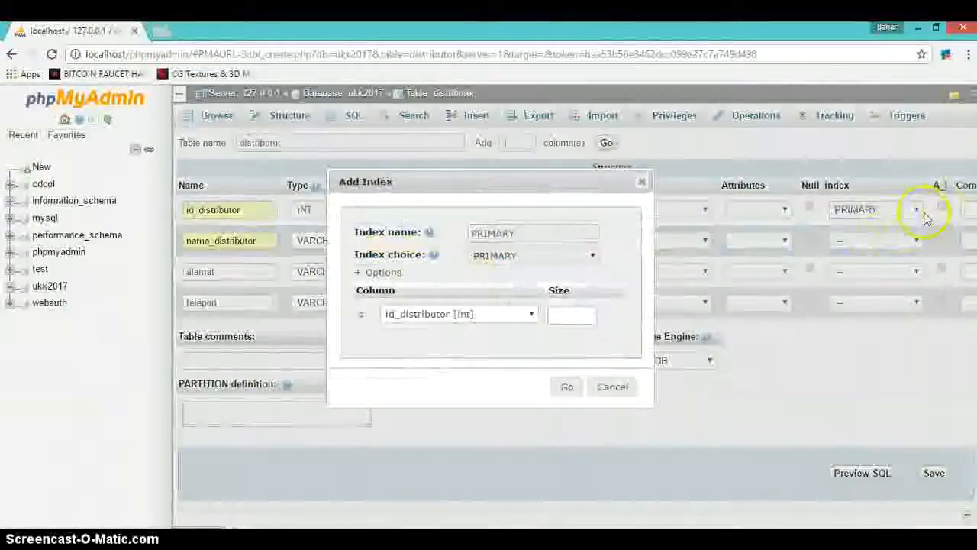
pyautogui.click(567, 404)
pyautogui.click(942, 206)
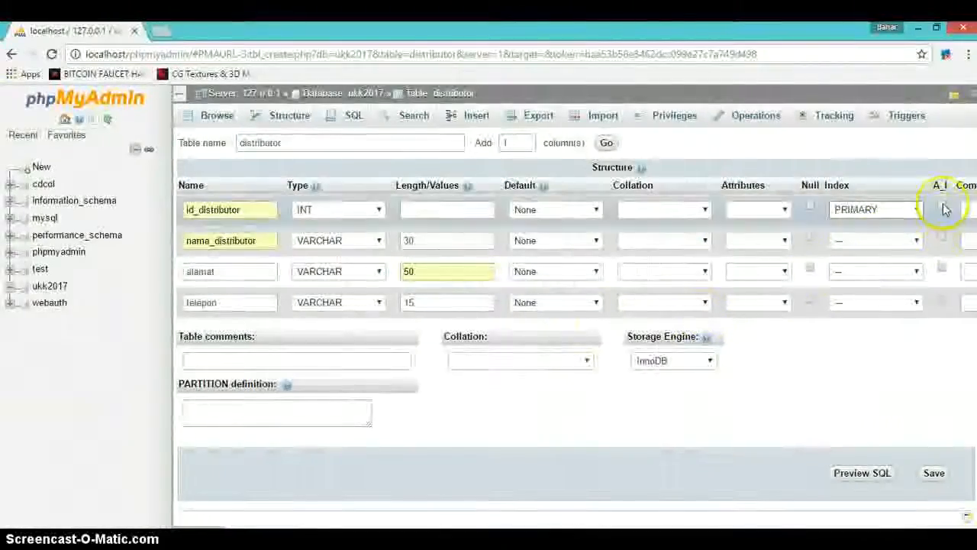
pyautogui.click(935, 478)
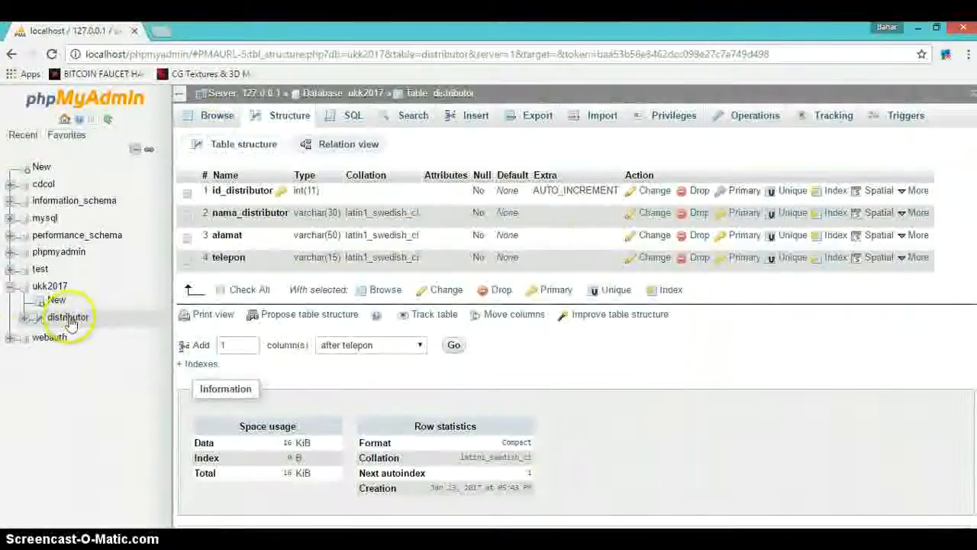
# Start another new table in ukk2017 named buku and add 7 extra column rows to it.
pyautogui.click(56, 301)
pyautogui.click(252, 144)
pyautogui.write('tuku')
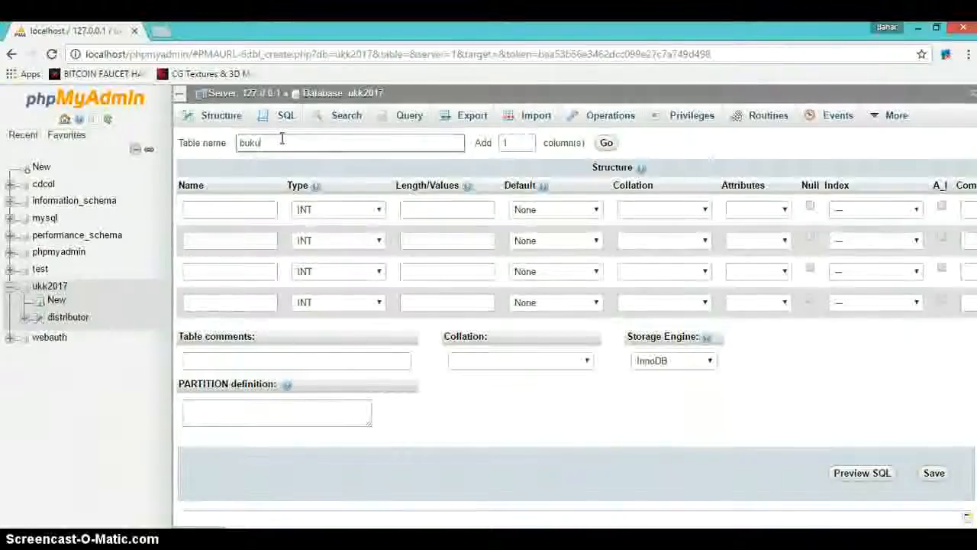
pyautogui.click(205, 250)
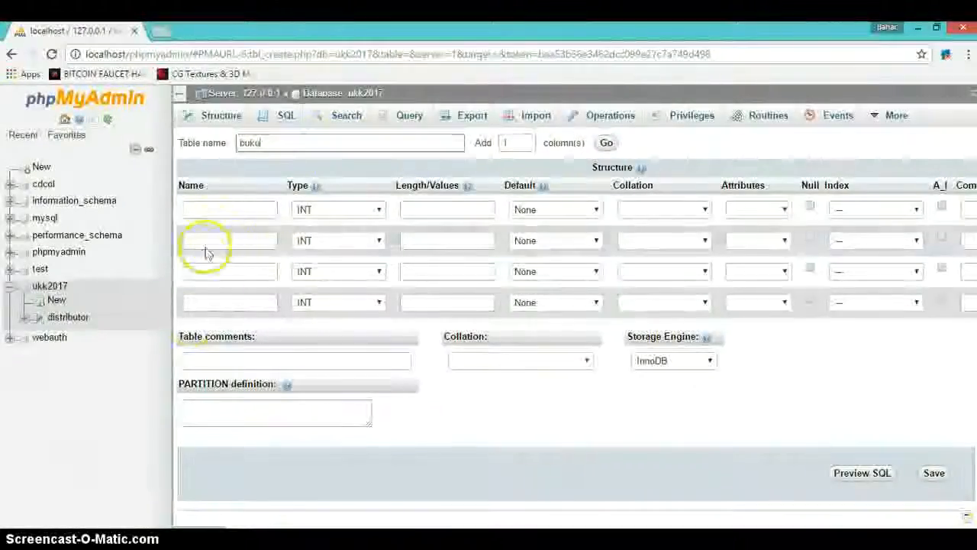
pyautogui.doubleClick(520, 143)
pyautogui.write('7')
pyautogui.click(606, 143)
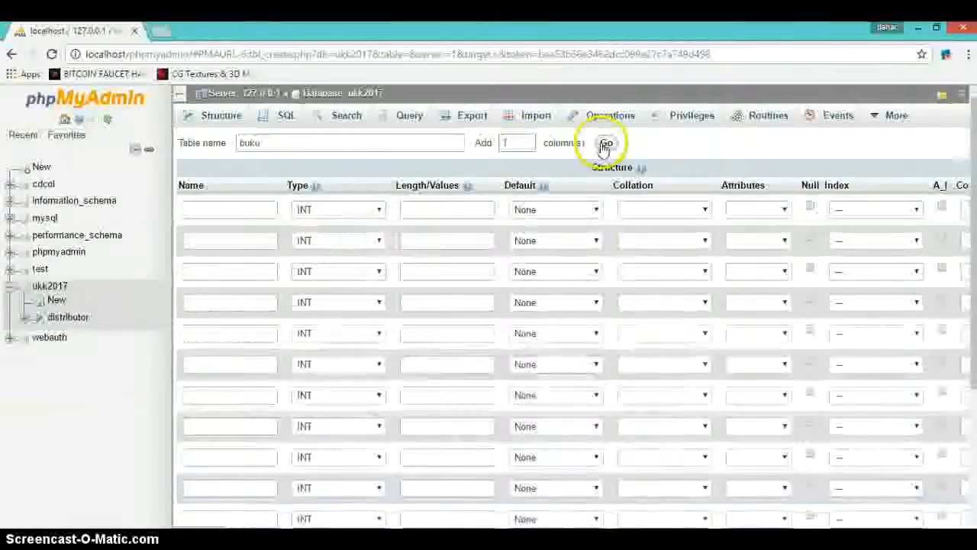
# Name the first three columns of the buku table id_buku, judul and noisbn.
pyautogui.click(203, 207)
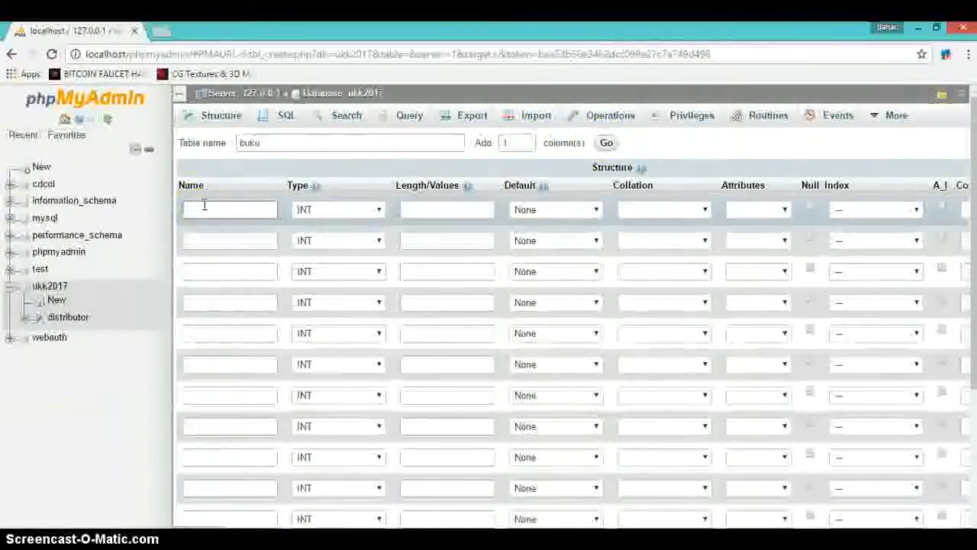
pyautogui.write('id_')
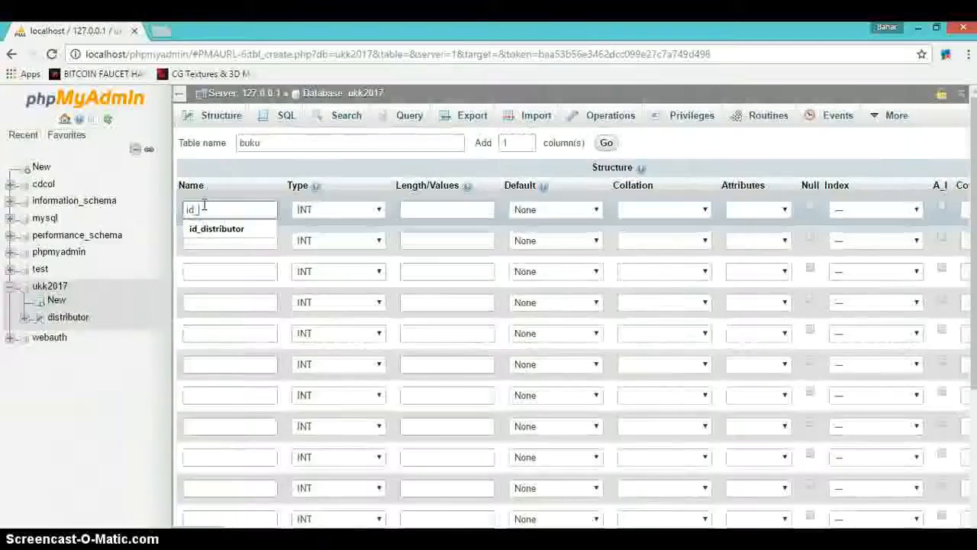
pyautogui.write('buku')
pyautogui.click(212, 240)
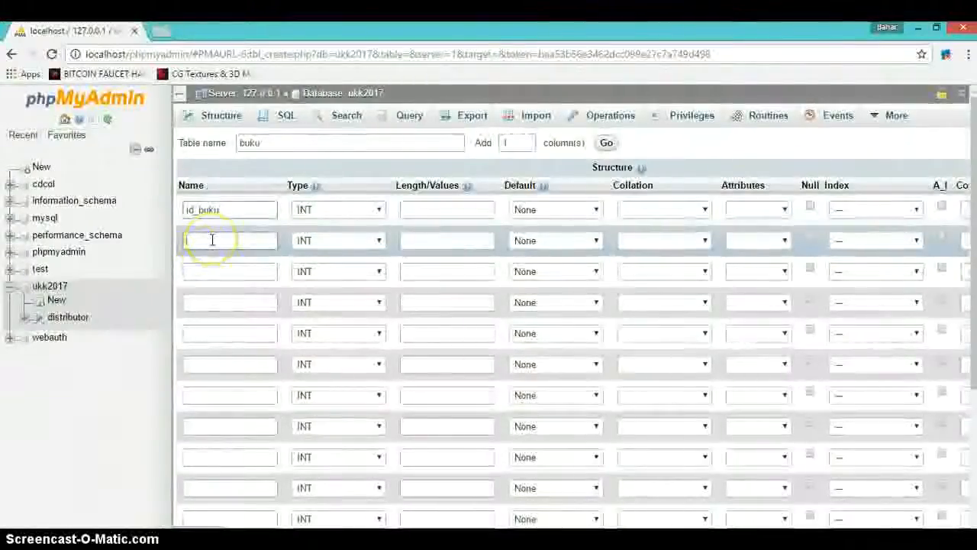
pyautogui.write('judul')
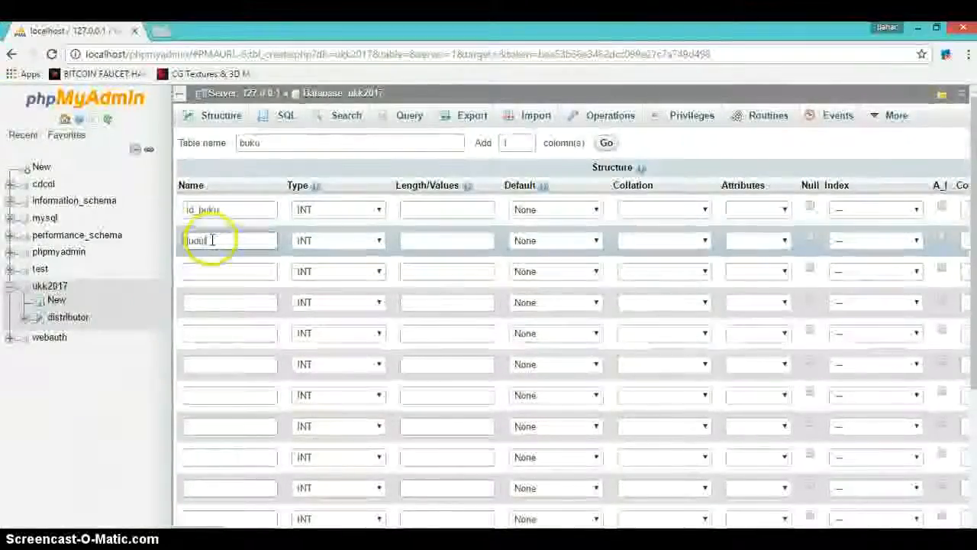
pyautogui.click(217, 272)
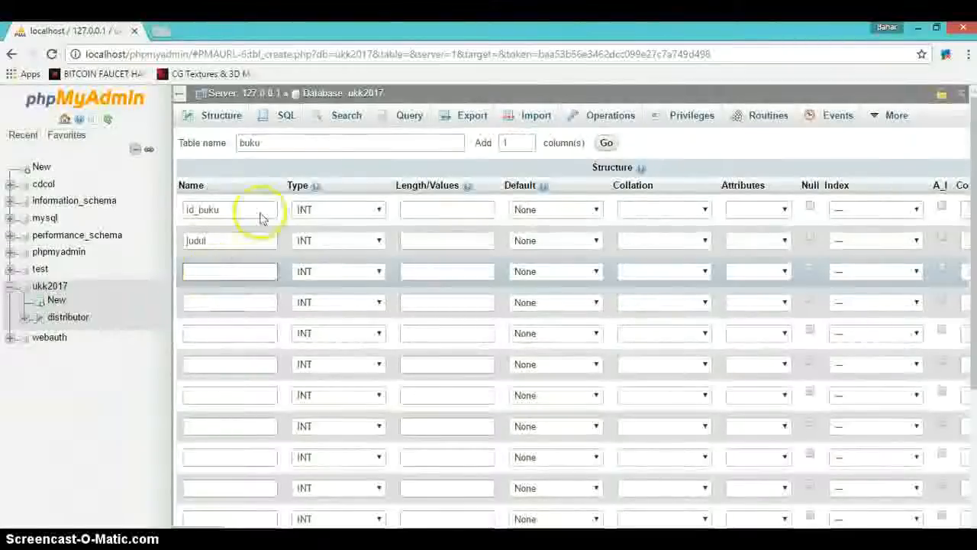
pyautogui.write('harga')
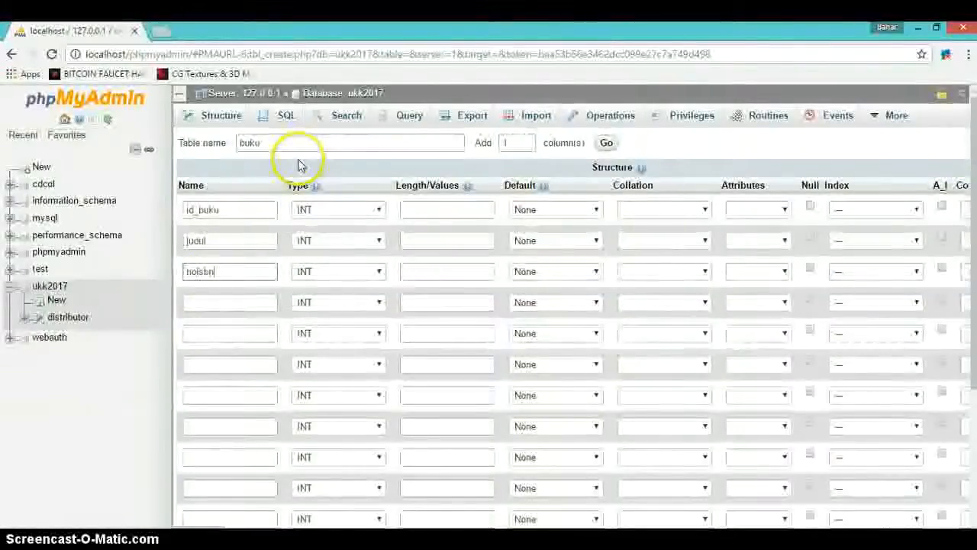
# Name the fourth to seventh columns of the buku table penulis, penerbit, tahun and stok.
pyautogui.click(248, 303)
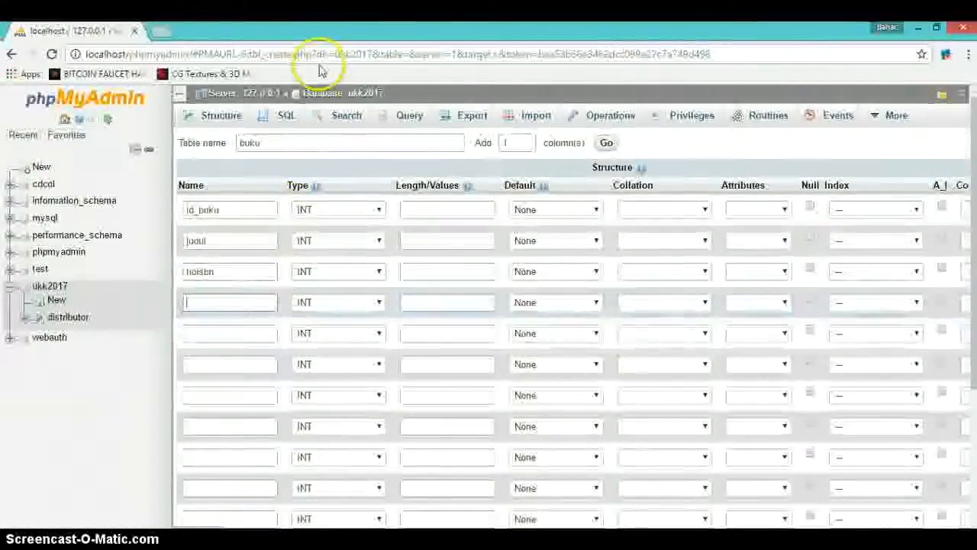
pyautogui.write('penulis')
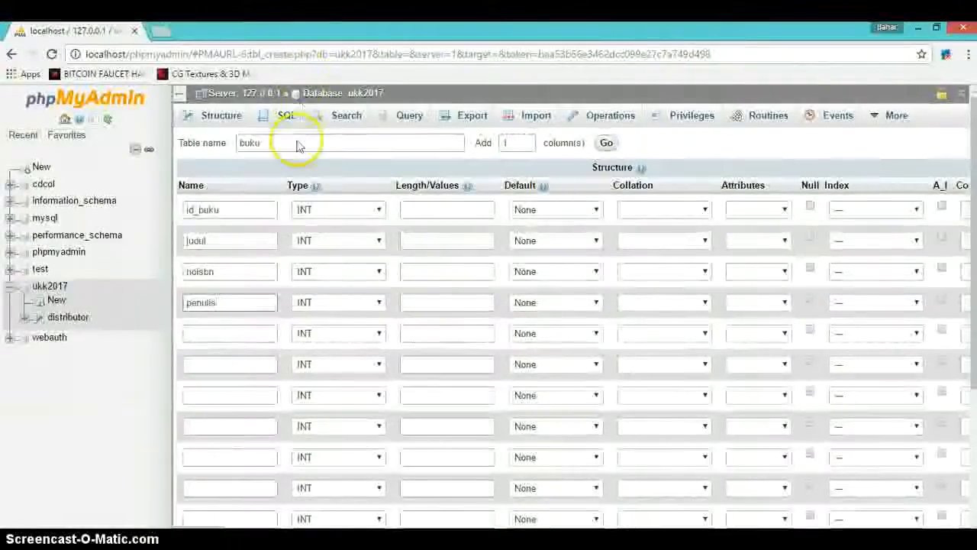
pyautogui.click(229, 333)
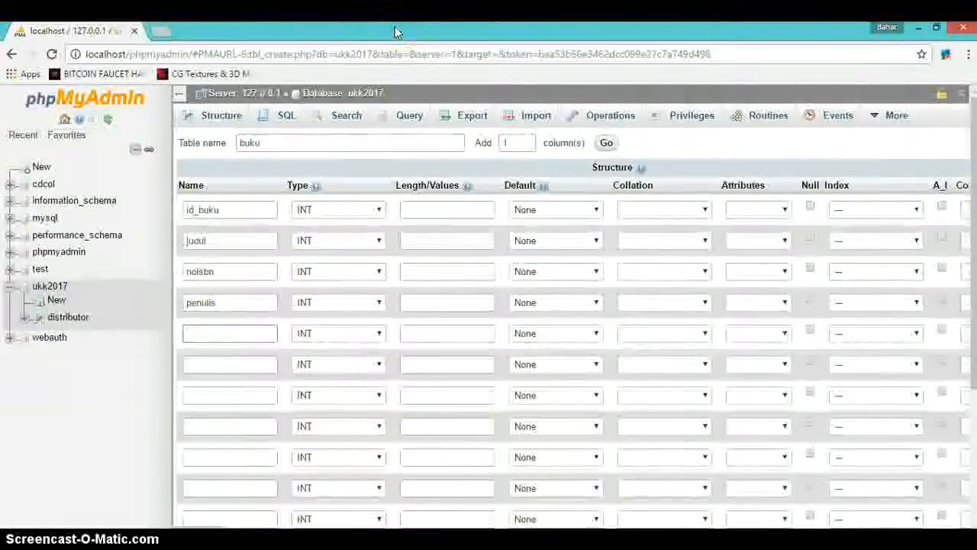
pyautogui.write('pene')
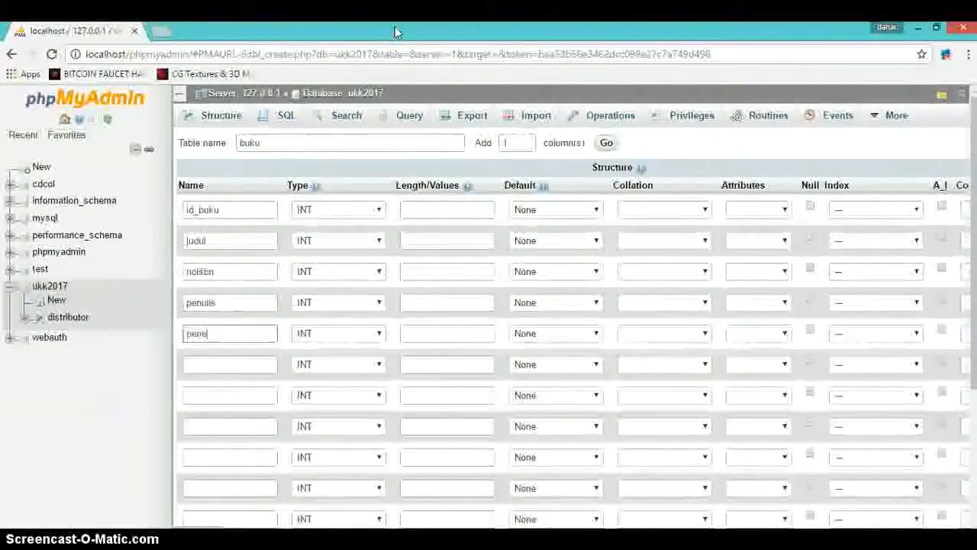
pyautogui.write('rbit')
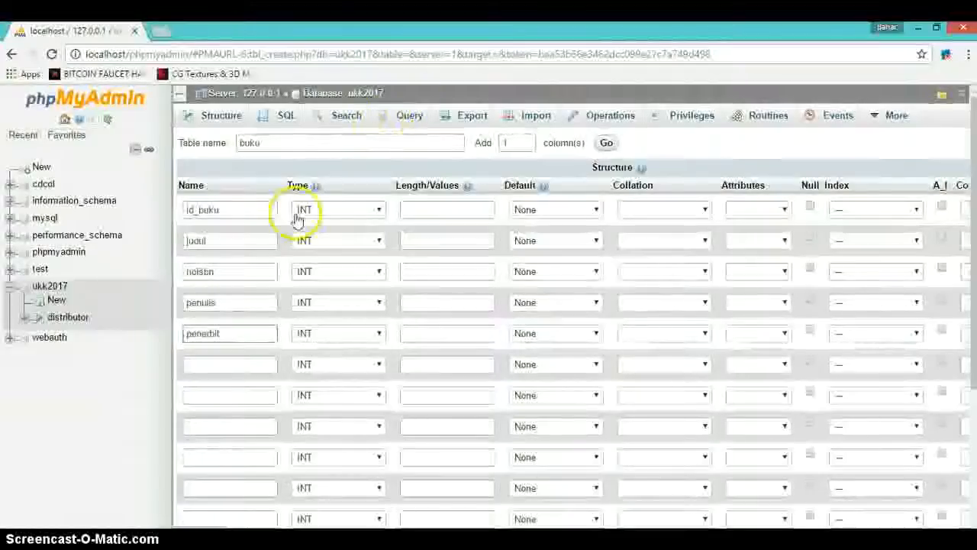
pyautogui.click(246, 359)
pyautogui.write('tahun')
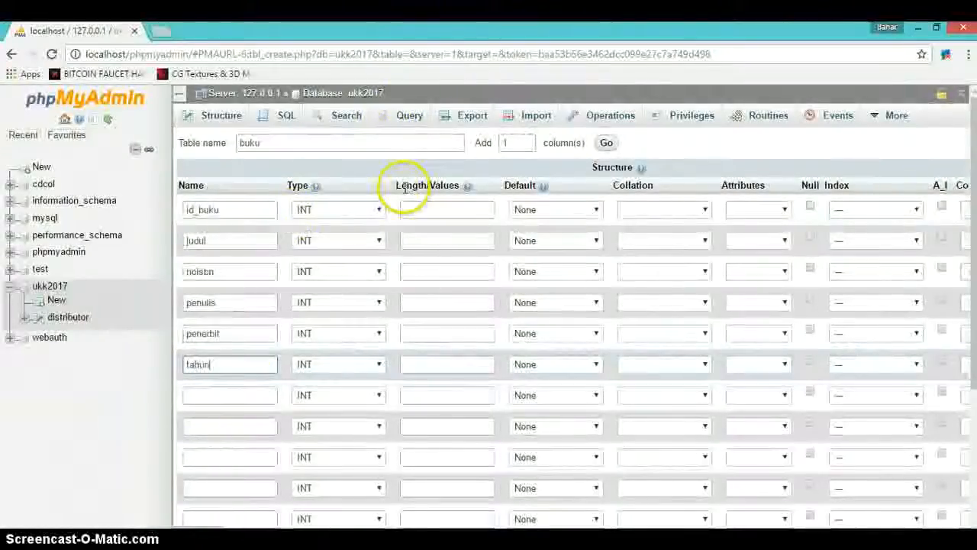
pyautogui.click(233, 397)
pyautogui.write('stok')
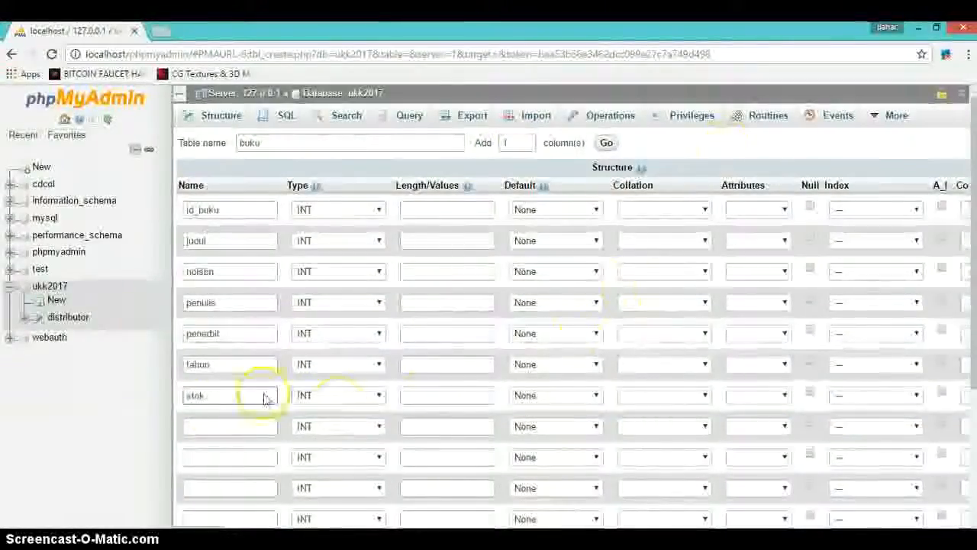
# Name the last four columns of the buku table harga_pokok, harga_jual, ppn and diskon.
pyautogui.click(210, 426)
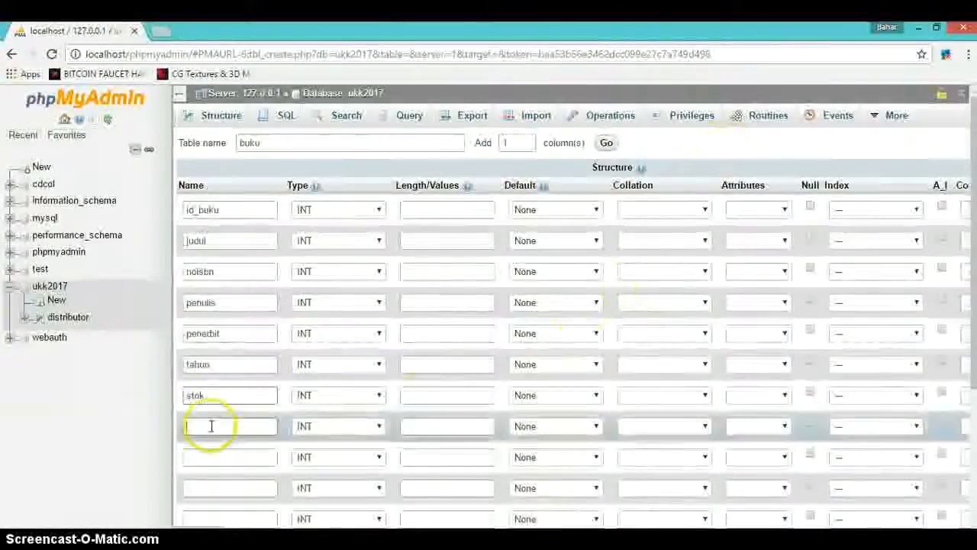
pyautogui.write('harga_pokok')
pyautogui.click(246, 460)
pyautogui.write('harga_jul')
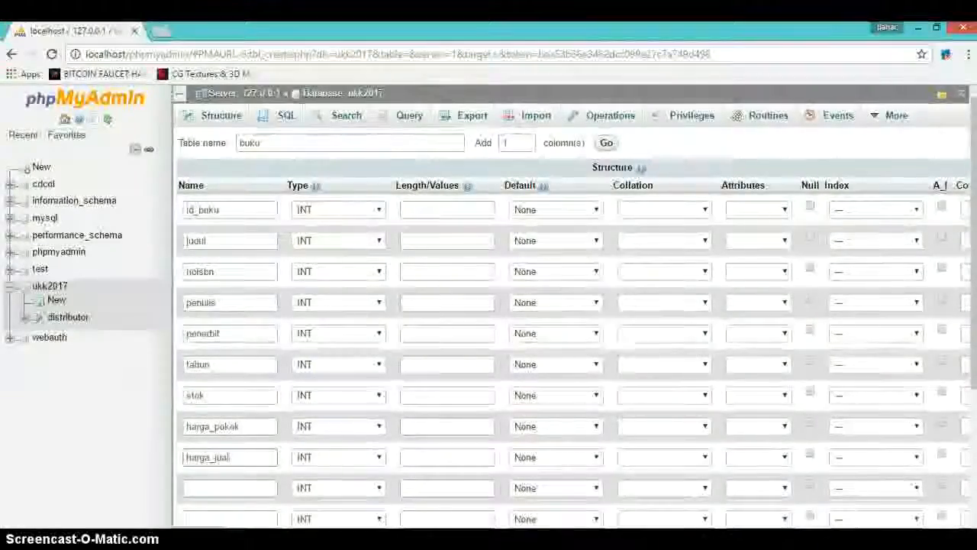
pyautogui.click(238, 487)
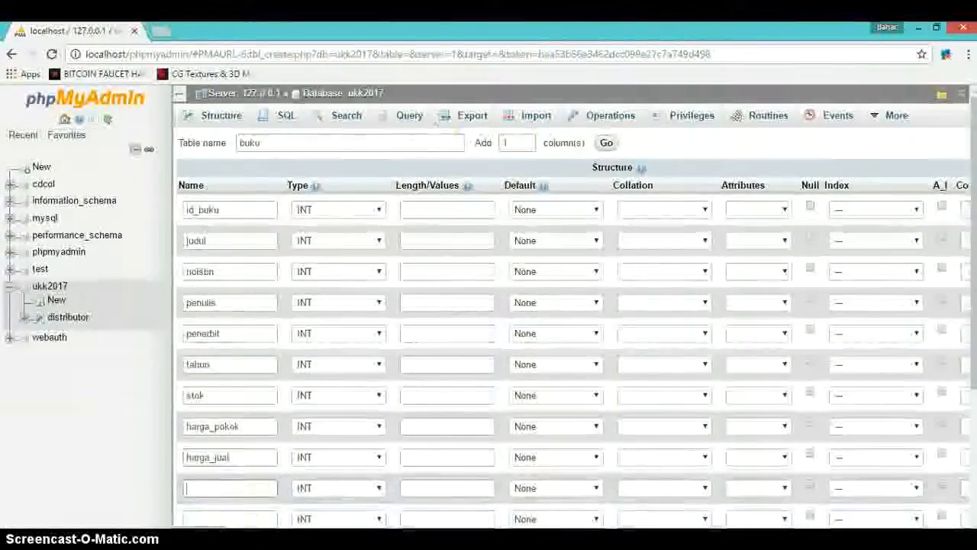
pyautogui.write('ppn')
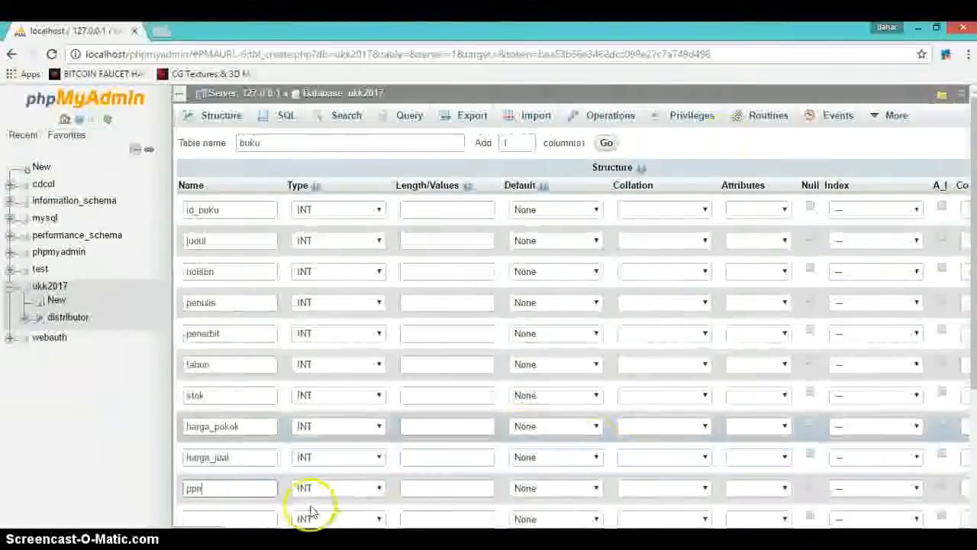
pyautogui.click(244, 518)
pyautogui.write('diskon')
# Set the type of the judul, noisbn, penulis and penerbit columns to VARCHAR.
pyautogui.scroll(-3, 268, 519)
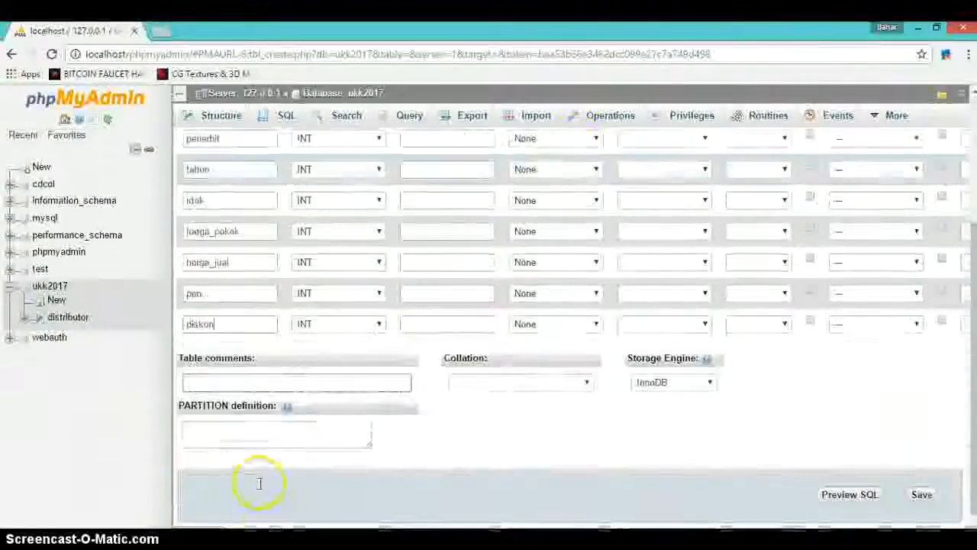
pyautogui.scroll(2, 290, 327)
pyautogui.scroll(2, 301, 183)
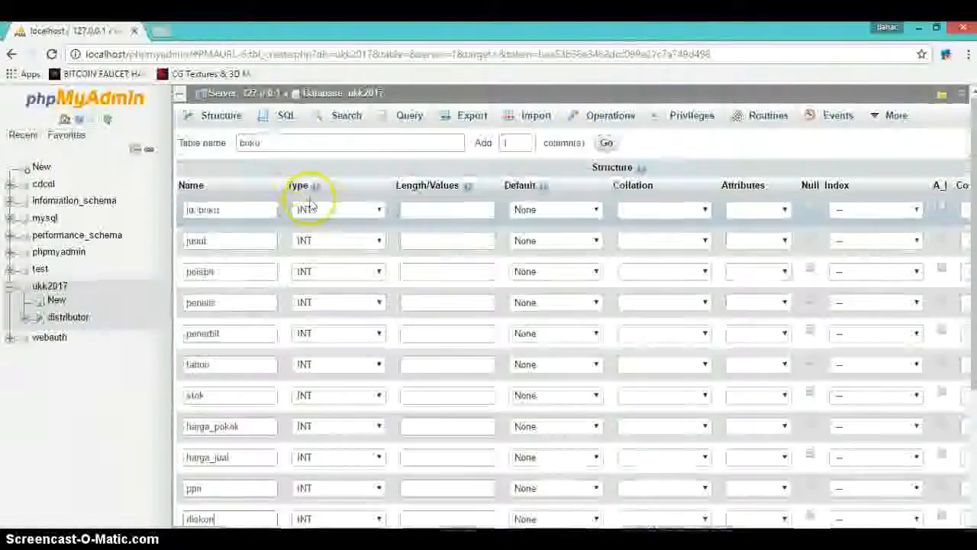
pyautogui.click(364, 243)
pyautogui.click(359, 265)
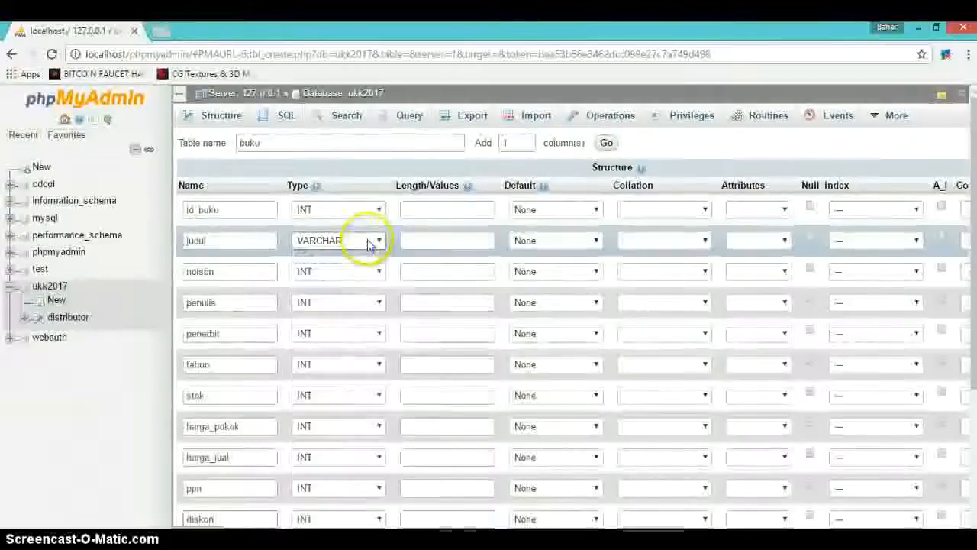
pyautogui.click(363, 272)
pyautogui.click(351, 295)
pyautogui.click(353, 306)
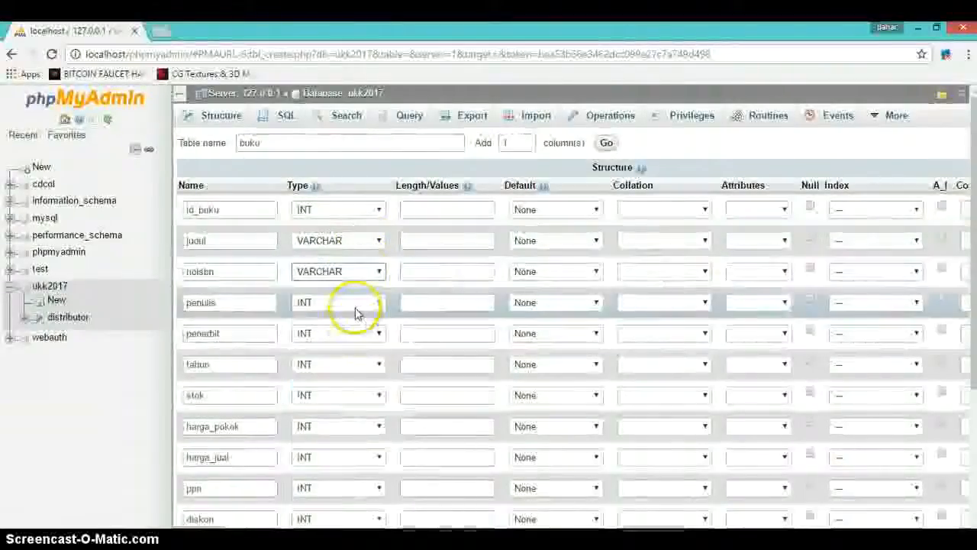
pyautogui.click(336, 79)
pyautogui.click(349, 341)
pyautogui.click(336, 97)
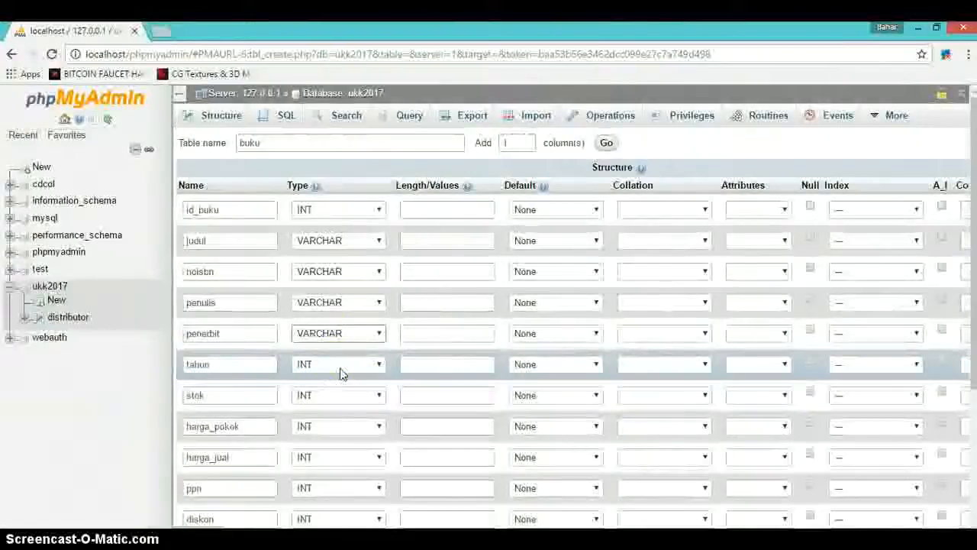
# Set the type of the harga_pokok and harga_jual columns to BIGINT.
pyautogui.click(339, 429)
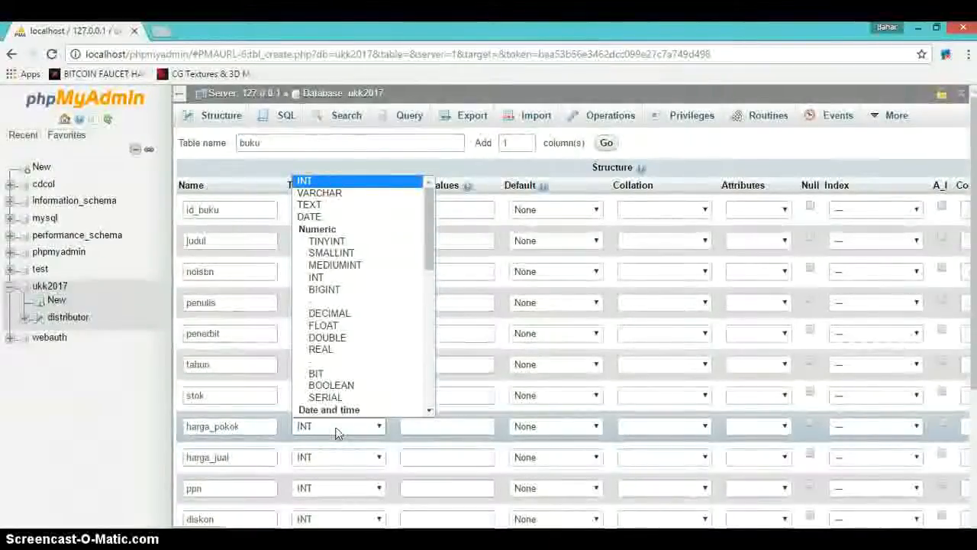
pyautogui.press('b')
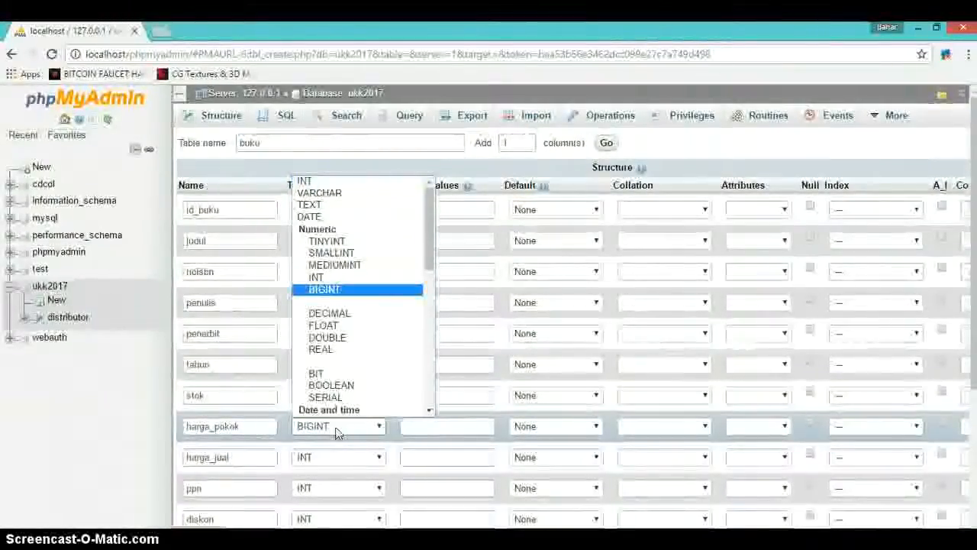
pyautogui.press('Return')
pyautogui.click(338, 457)
pyautogui.press('b')
pyautogui.press('Return')
# Set the length of the judul, noisbn, penulis and penerbit columns to 30 each.
pyautogui.scroll(-3, 422, 419)
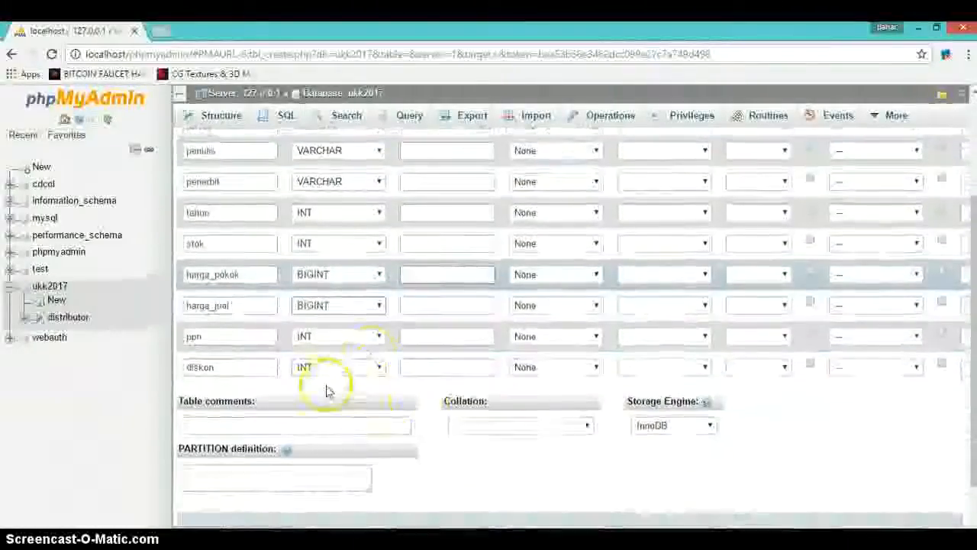
pyautogui.scroll(-1, 327, 391)
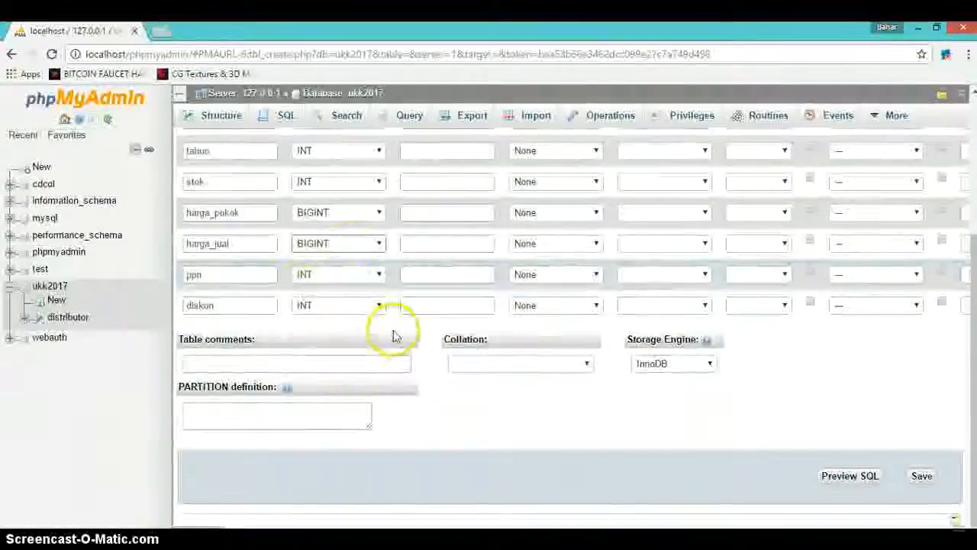
pyautogui.scroll(4, 394, 346)
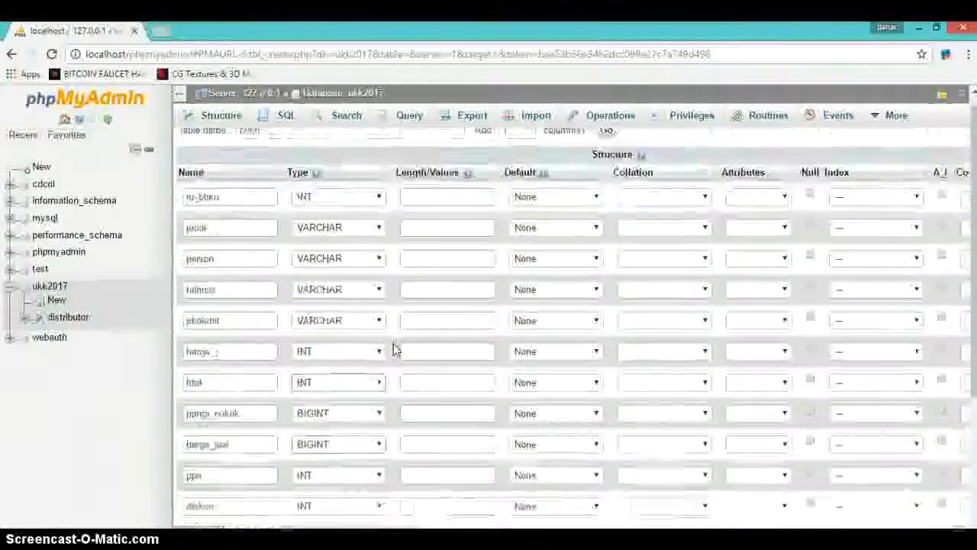
pyautogui.scroll(1, 393, 350)
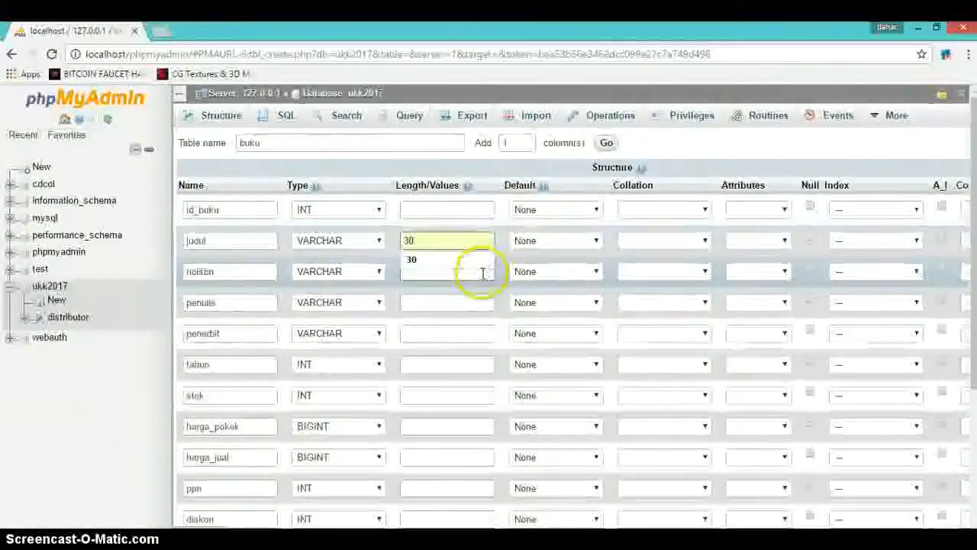
pyautogui.write('30')
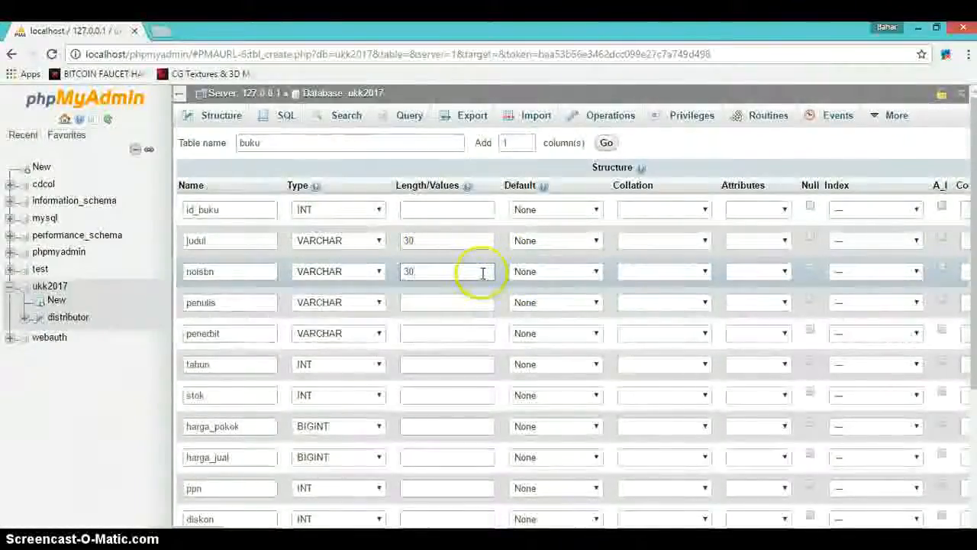
pyautogui.click(458, 302)
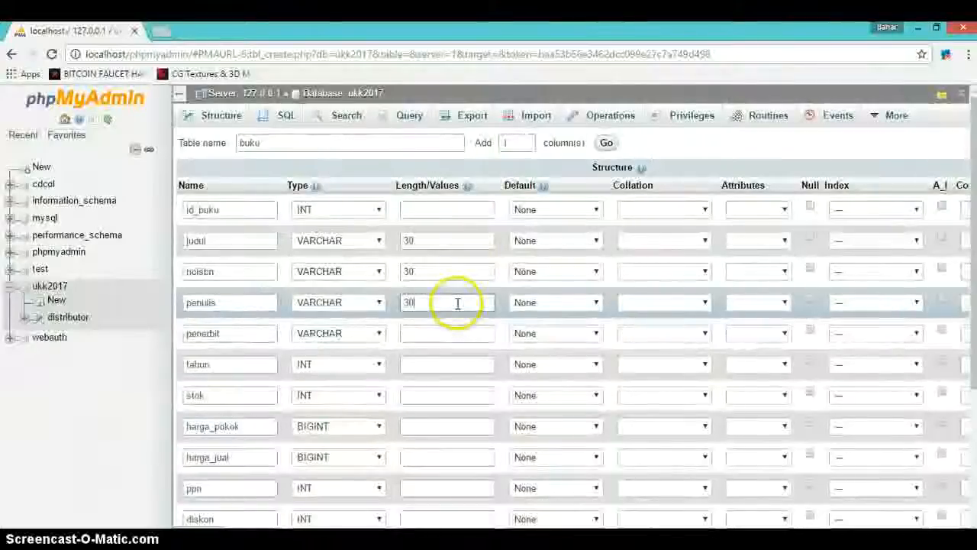
pyautogui.click(451, 333)
pyautogui.write('30')
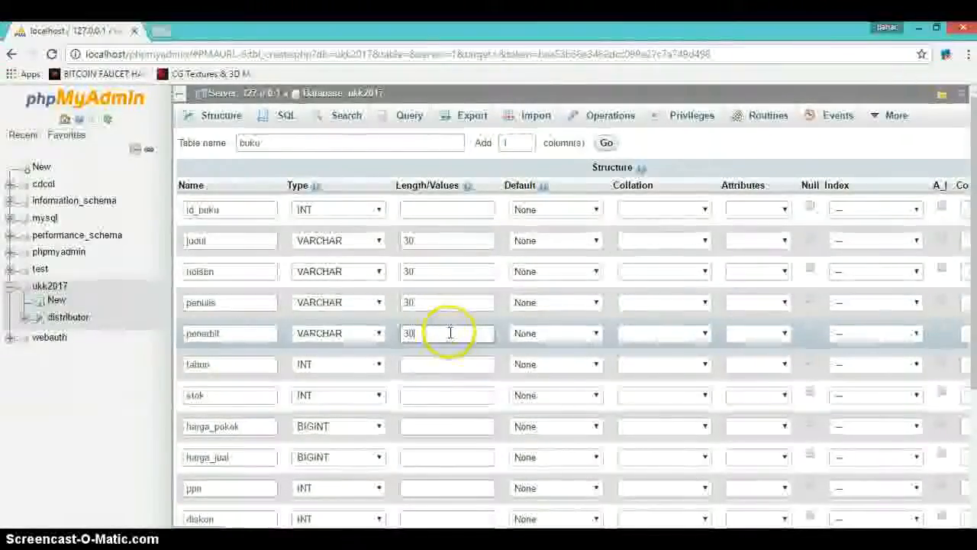
# Make id_buku the PRIMARY index with auto increment, and save the buku table.
pyautogui.scroll(-2, 437, 419)
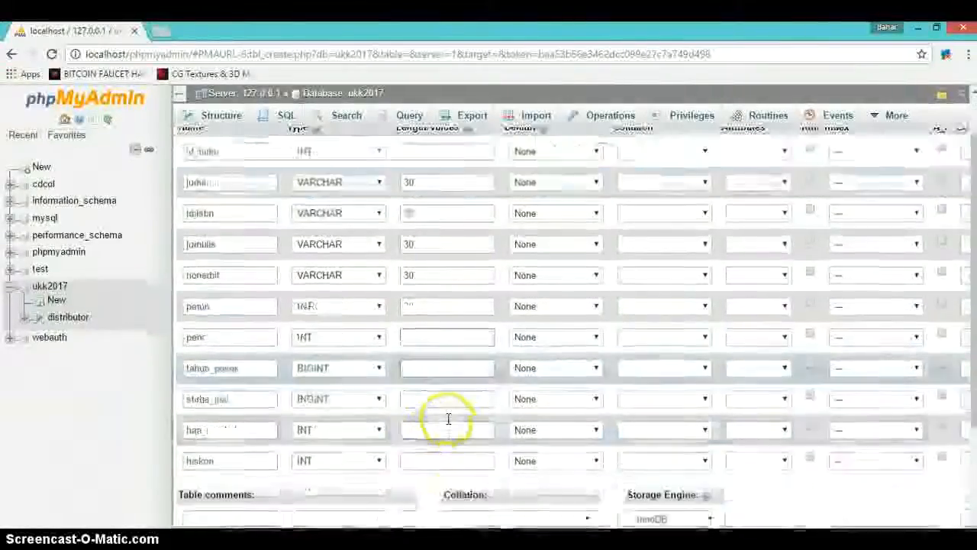
pyautogui.scroll(2, 942, 211)
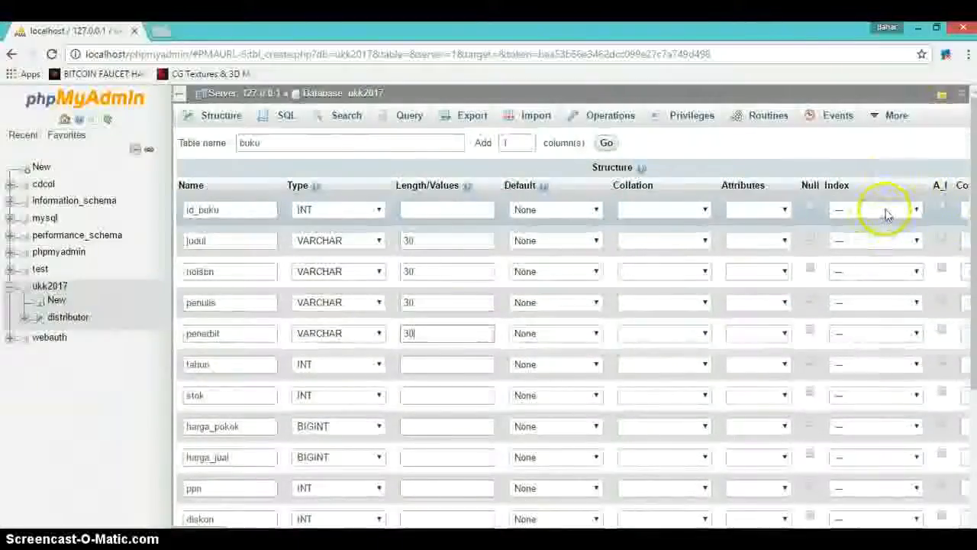
pyautogui.click(876, 209)
pyautogui.click(874, 239)
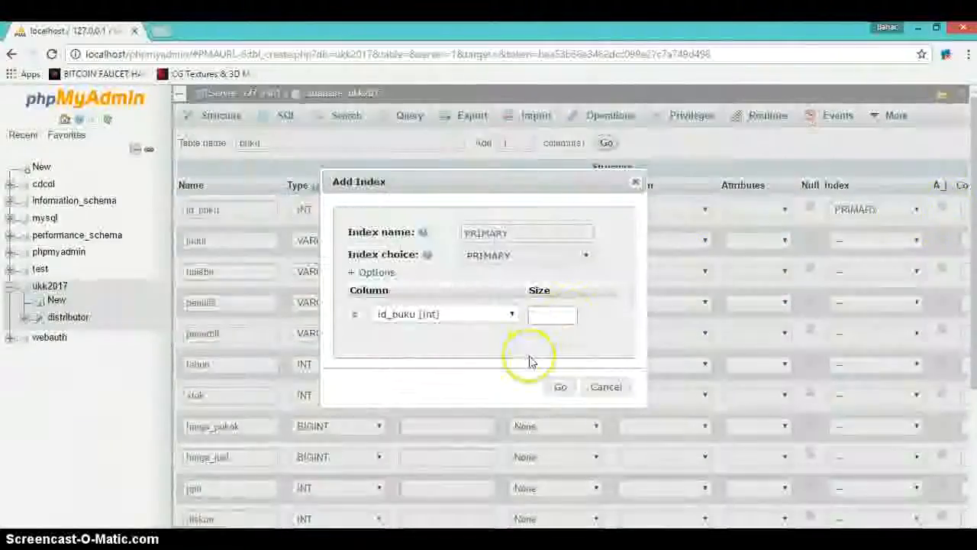
pyautogui.click(580, 380)
pyautogui.click(941, 207)
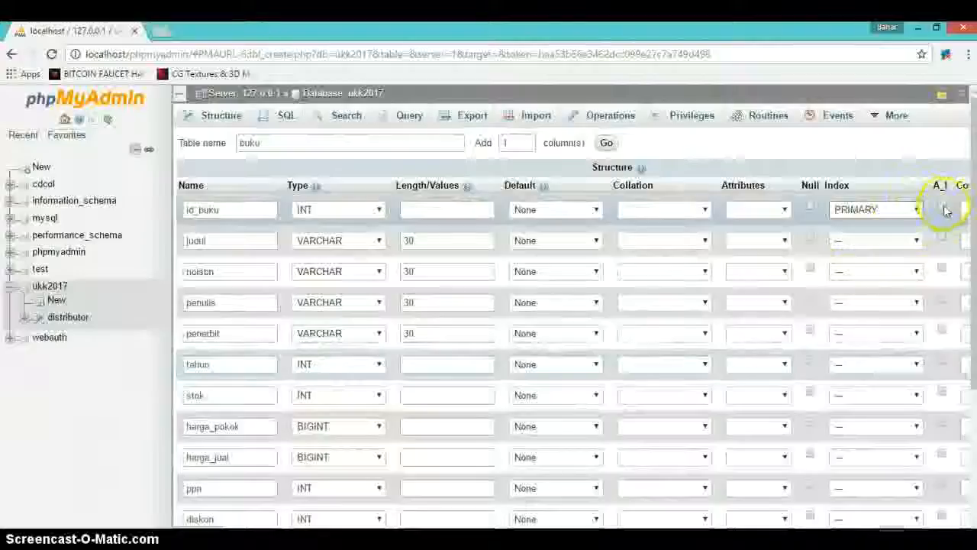
pyautogui.scroll(-3, 797, 313)
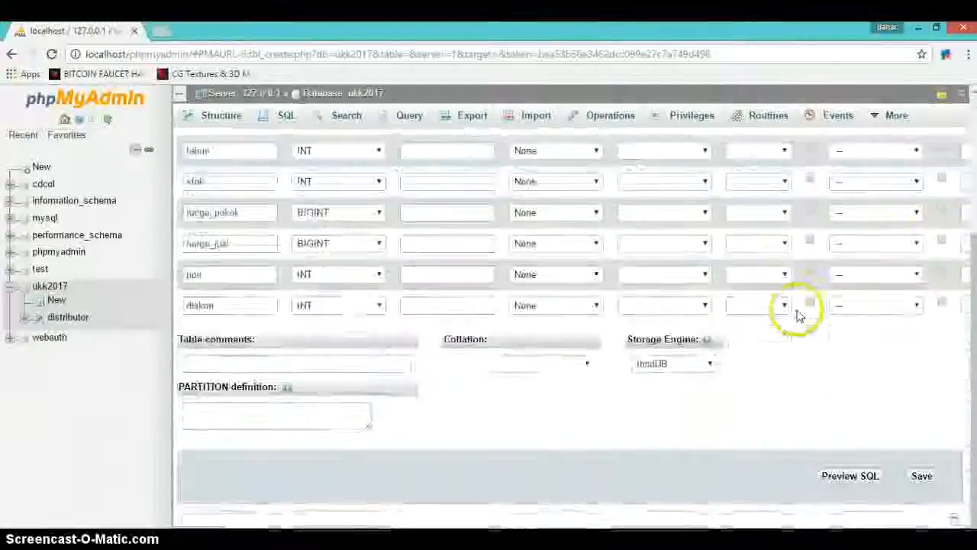
pyautogui.click(923, 477)
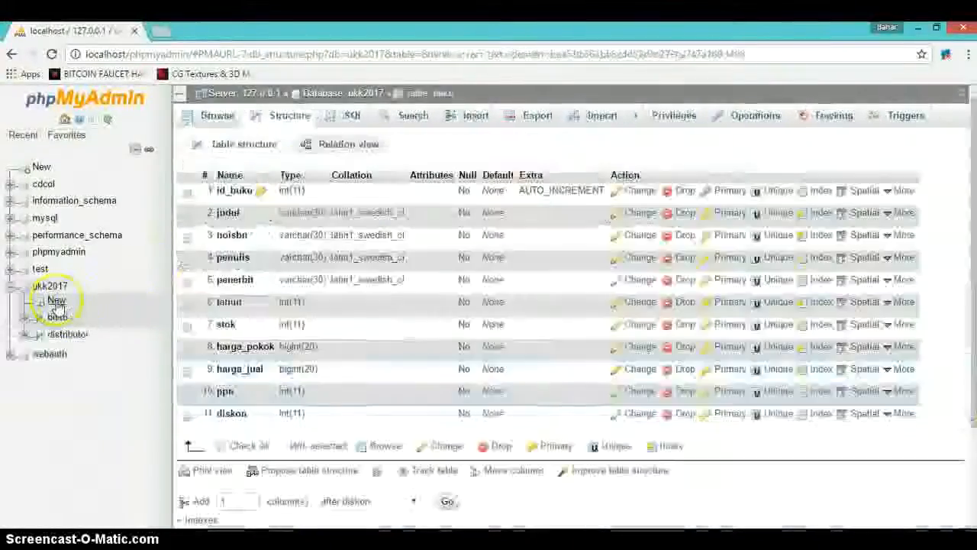
# Start another new table in ukk2017 named kasir and add 4 extra column rows to it.
pyautogui.click(56, 303)
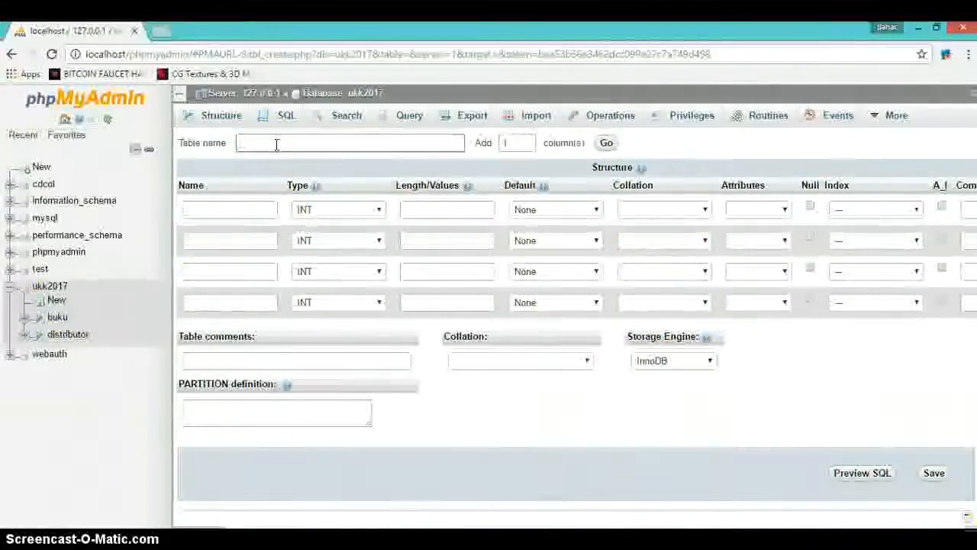
pyautogui.write('ir')
pyautogui.press('Tab')
pyautogui.write('4')
pyautogui.click(611, 144)
# Name the first column of the kasir table id_kasir.
pyautogui.click(235, 205)
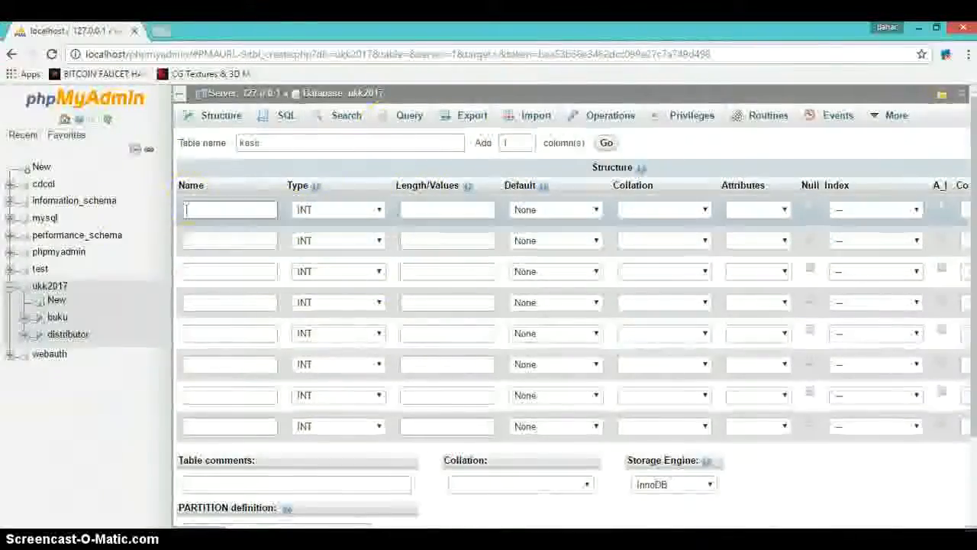
pyautogui.write('id')
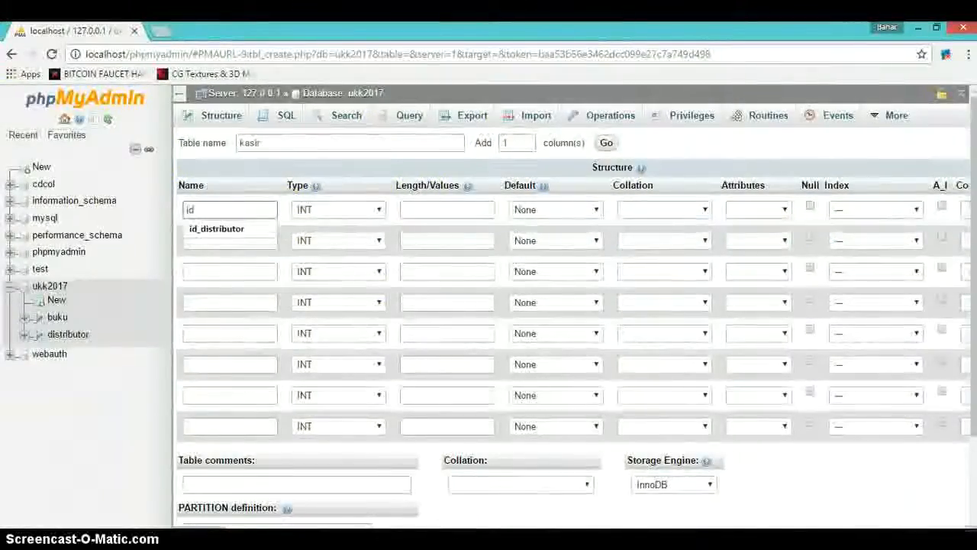
pyautogui.write('_kasir')
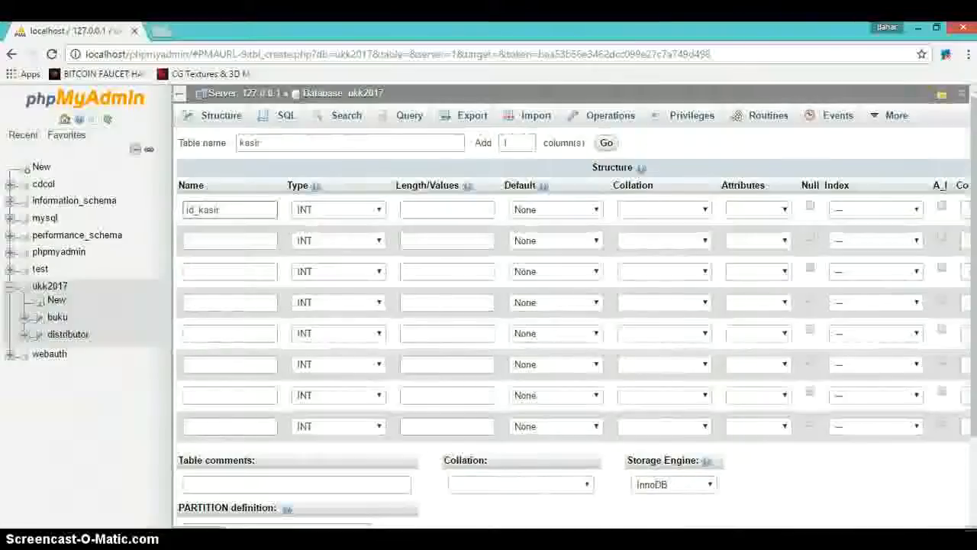
# Name the second to fifth columns of the kasir table nama, alamat, telepon and status.
pyautogui.click(229, 239)
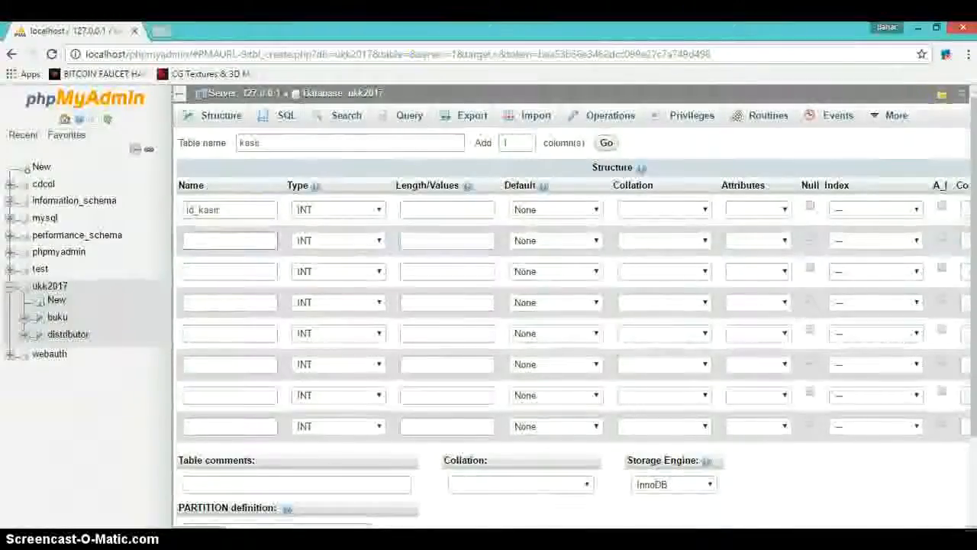
pyautogui.write('nama')
pyautogui.click(252, 275)
pyautogui.write('alamat')
pyautogui.click(265, 306)
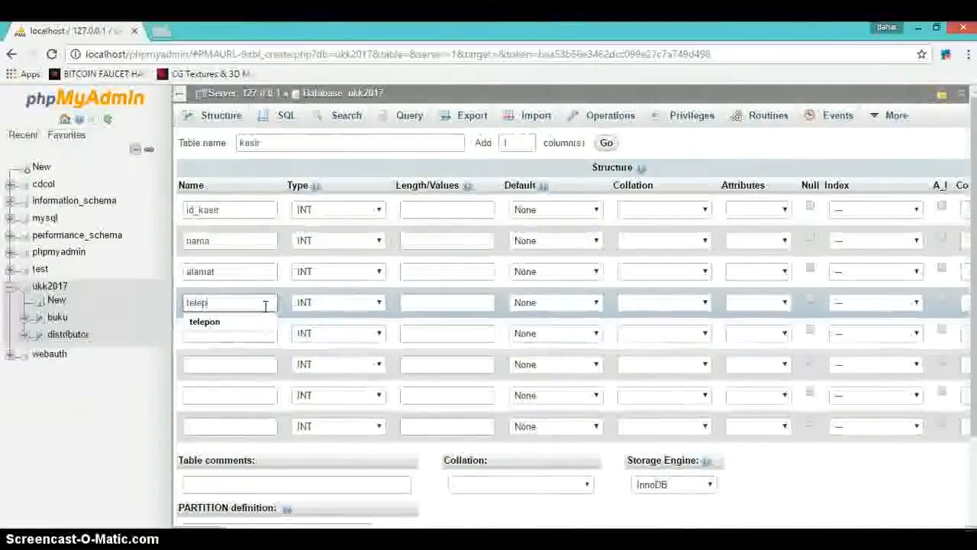
pyautogui.press('BackSpace')
pyautogui.write('n')
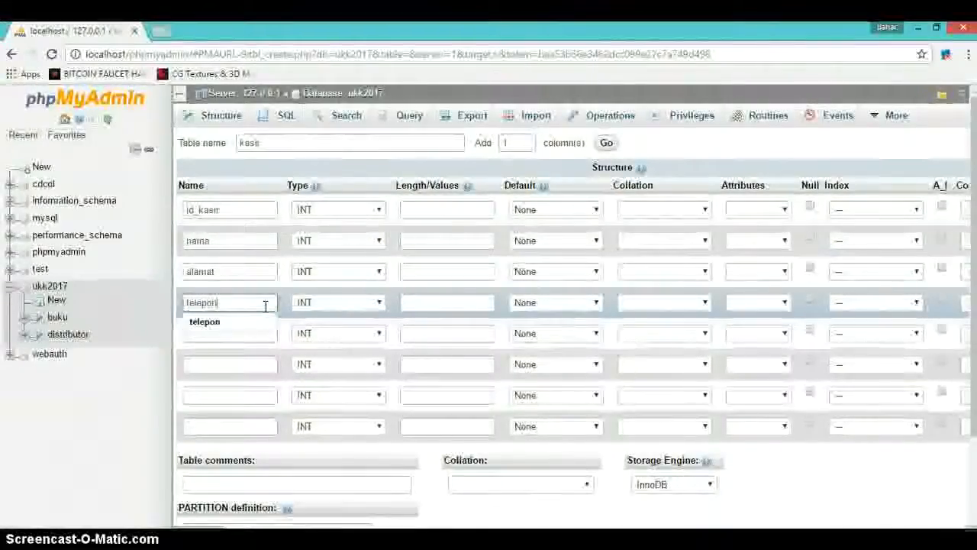
pyautogui.click(244, 337)
pyautogui.write('status')
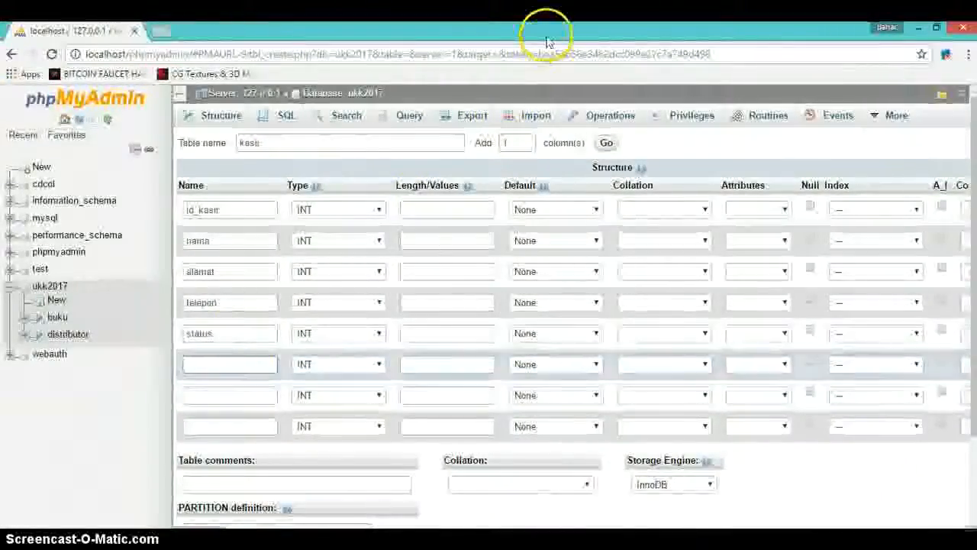
# Name the last three columns of the kasir table username, password and akses.
pyautogui.write('username')
pyautogui.click(252, 393)
pyautogui.write('id')
pyautogui.write('ss')
pyautogui.write('word')
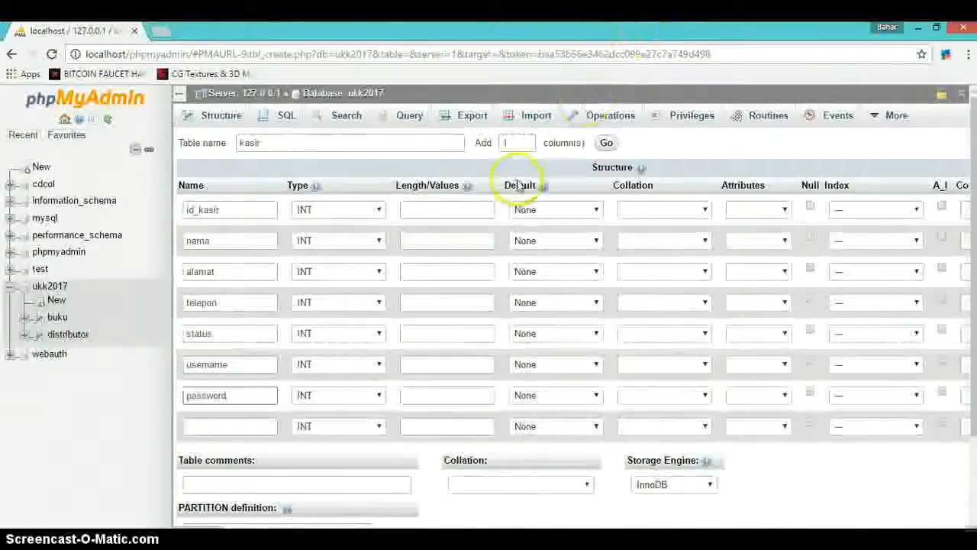
pyautogui.click(238, 429)
pyautogui.write('akses')
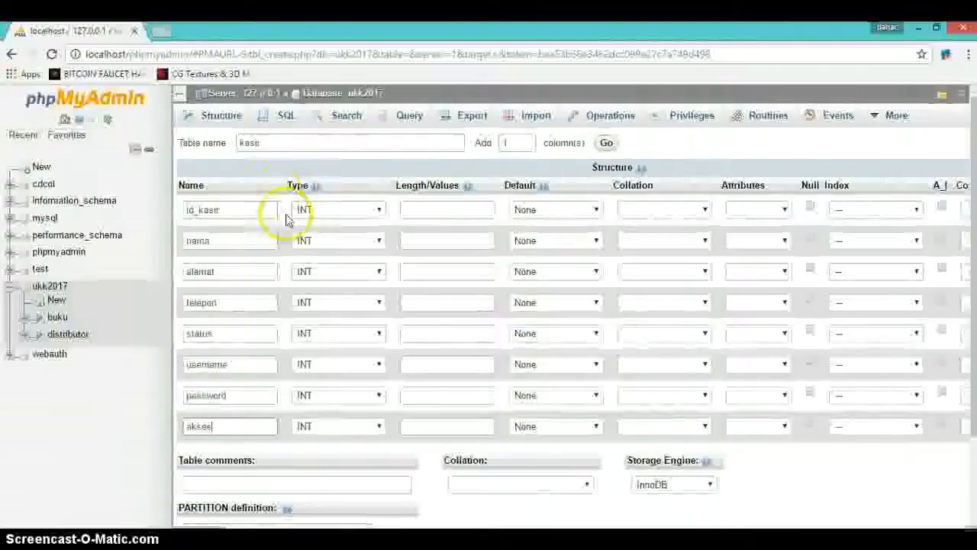
# Set the data type of the nama, alamat and telepon columns to VARCHAR.
pyautogui.click(359, 239)
pyautogui.press('v')
pyautogui.press('Return')
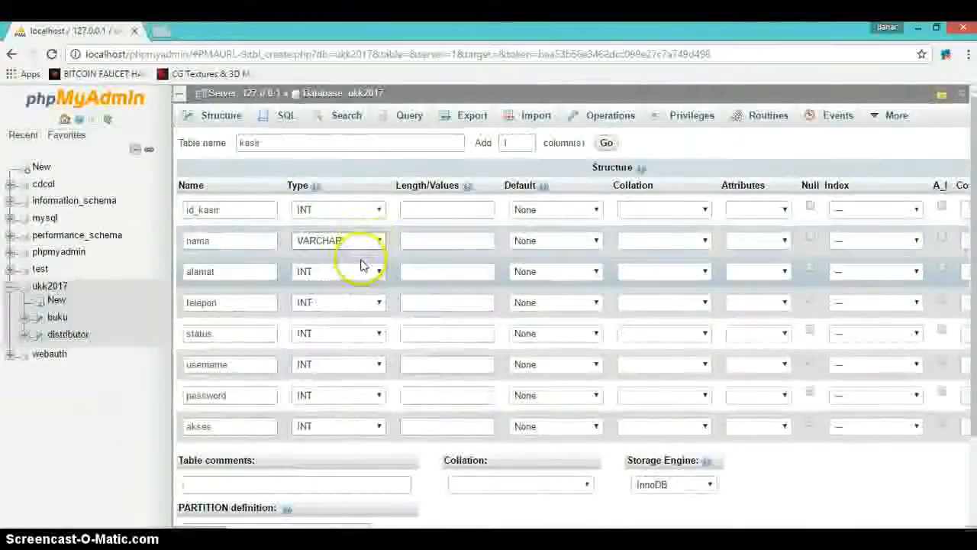
pyautogui.click(359, 271)
pyautogui.press('v')
pyautogui.press('Return')
pyautogui.click(353, 313)
pyautogui.press('v')
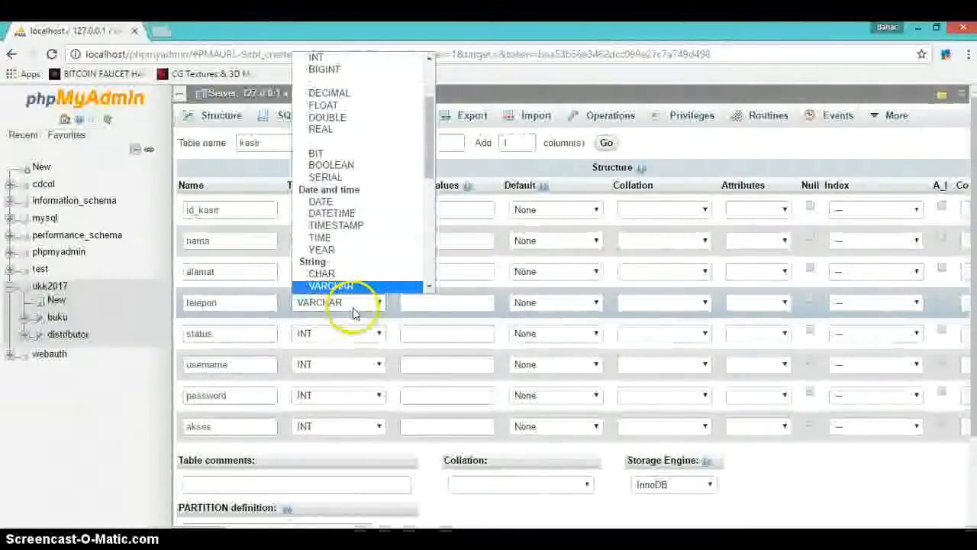
pyautogui.press('Return')
# Set the data type of the status, username, password and akses columns to CHAR.
pyautogui.click(348, 337)
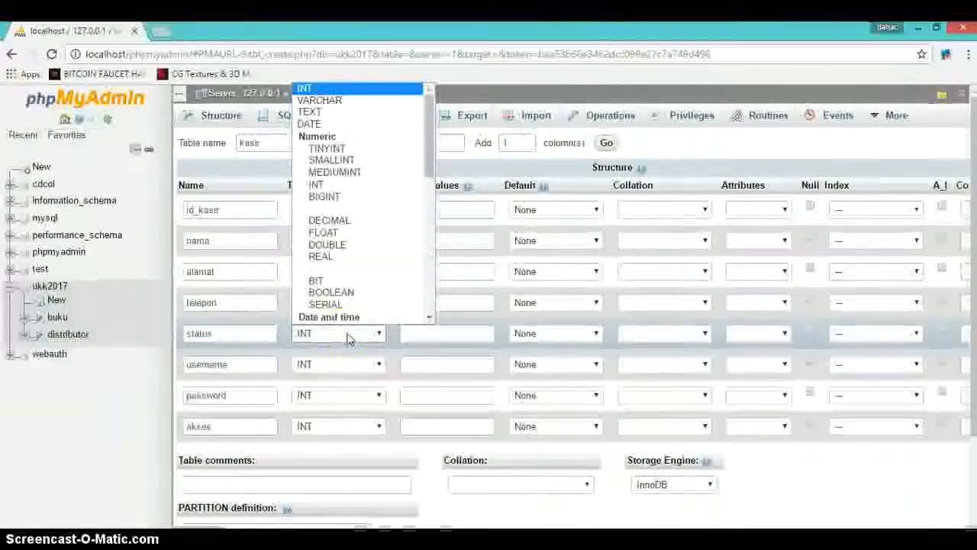
pyautogui.press('c')
pyautogui.press('Return')
pyautogui.click(342, 366)
pyautogui.press('c')
pyautogui.press('Return')
pyautogui.click(341, 399)
pyautogui.press('c')
pyautogui.press('Return')
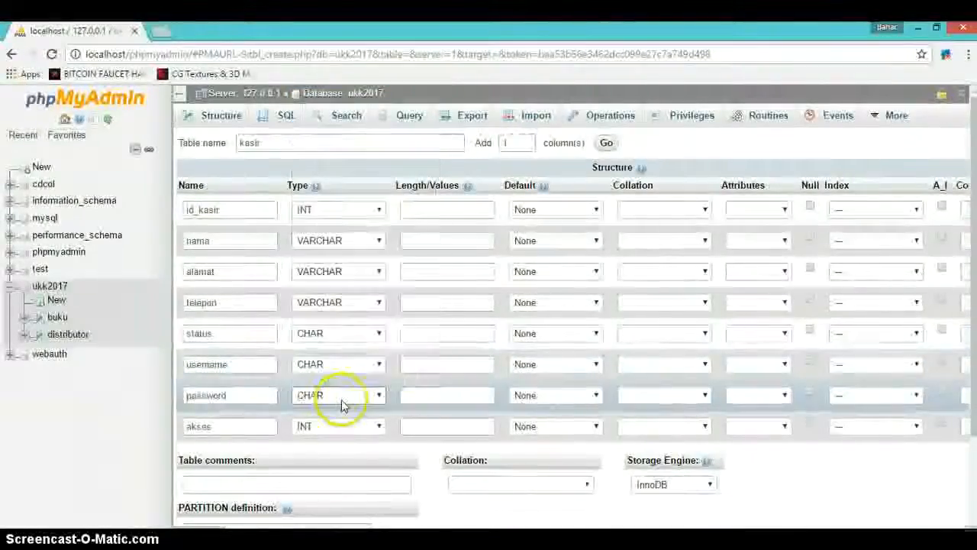
pyautogui.click(340, 426)
pyautogui.press('c')
pyautogui.press('Return')
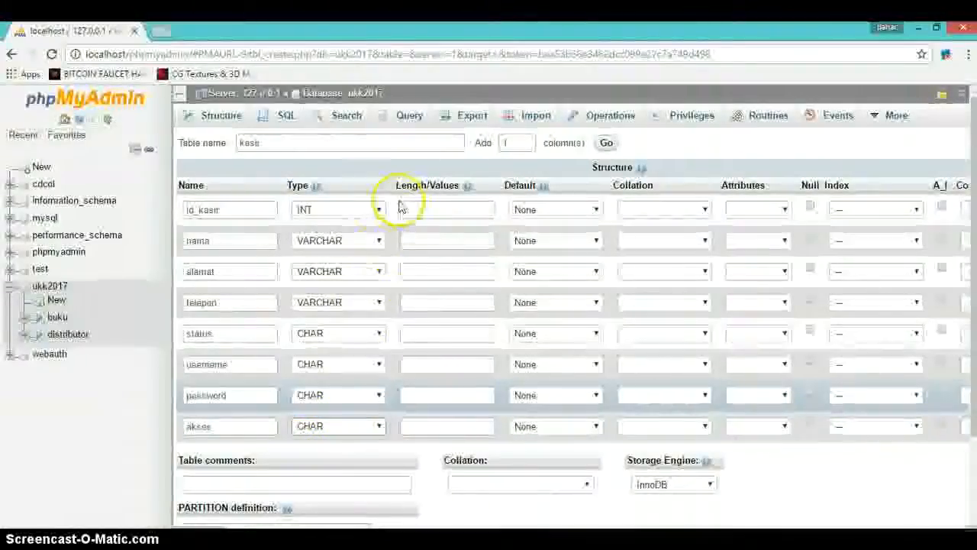
# Set the column lengths to 30 for nama, 50 for alamat, 15 for telepon and 10 for status.
pyautogui.click(447, 235)
pyautogui.write('30')
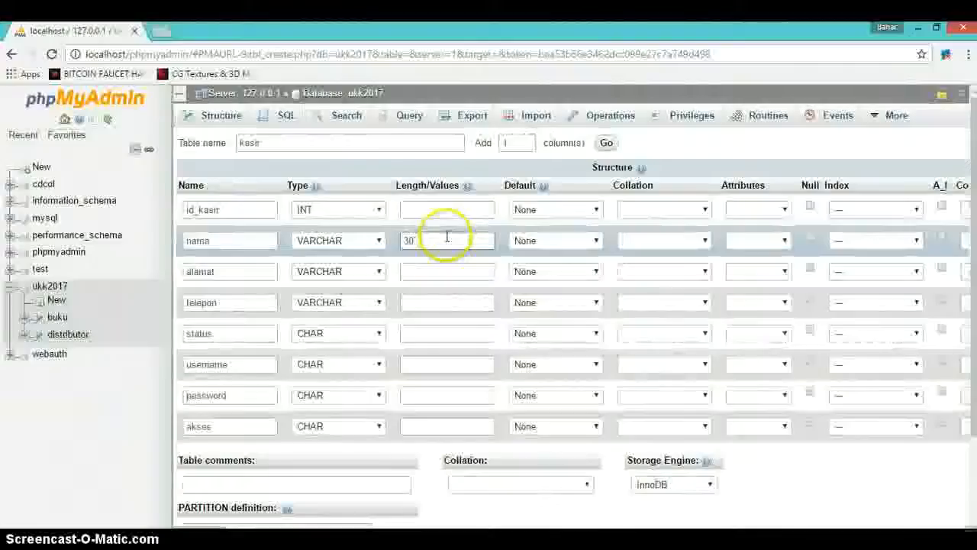
pyautogui.click(450, 275)
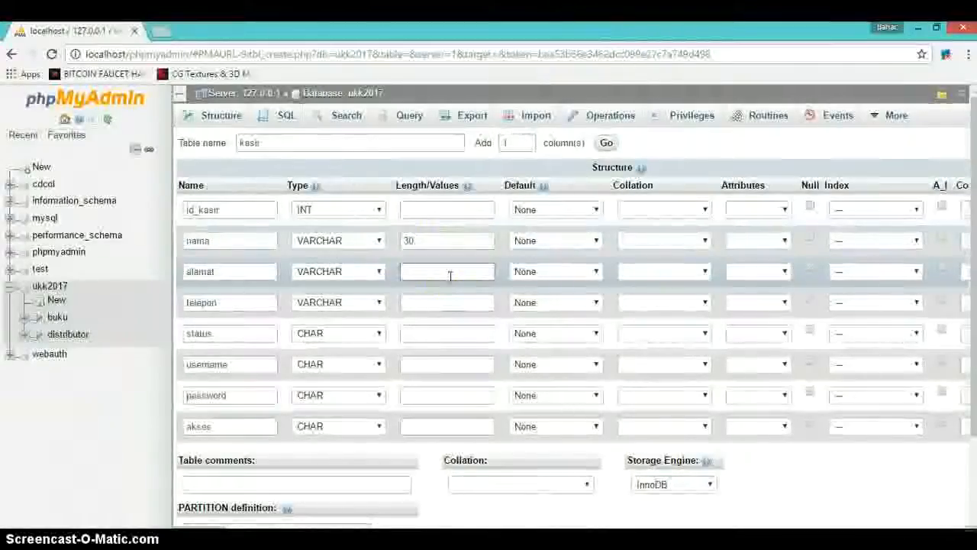
pyautogui.write('50')
pyautogui.click(445, 305)
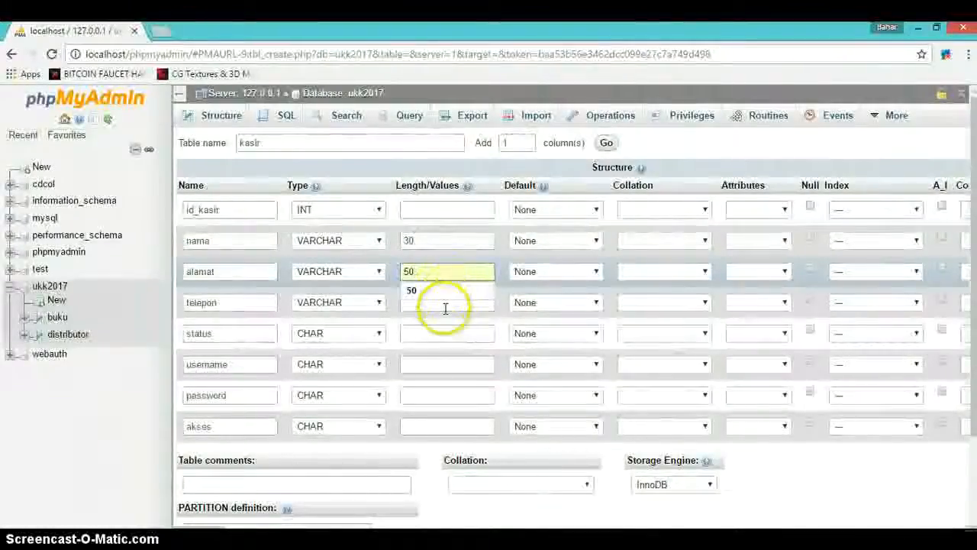
pyautogui.write('15')
pyautogui.click(443, 335)
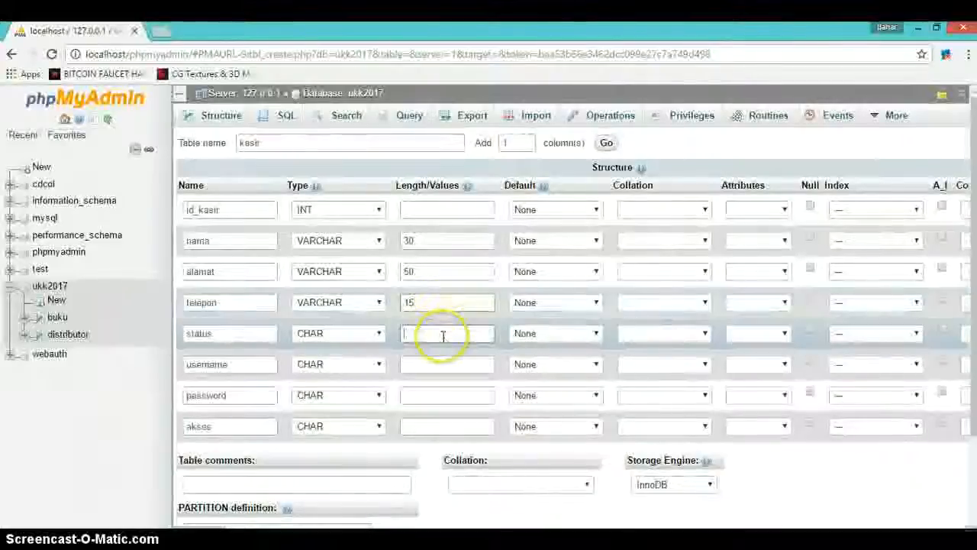
pyautogui.write('10')
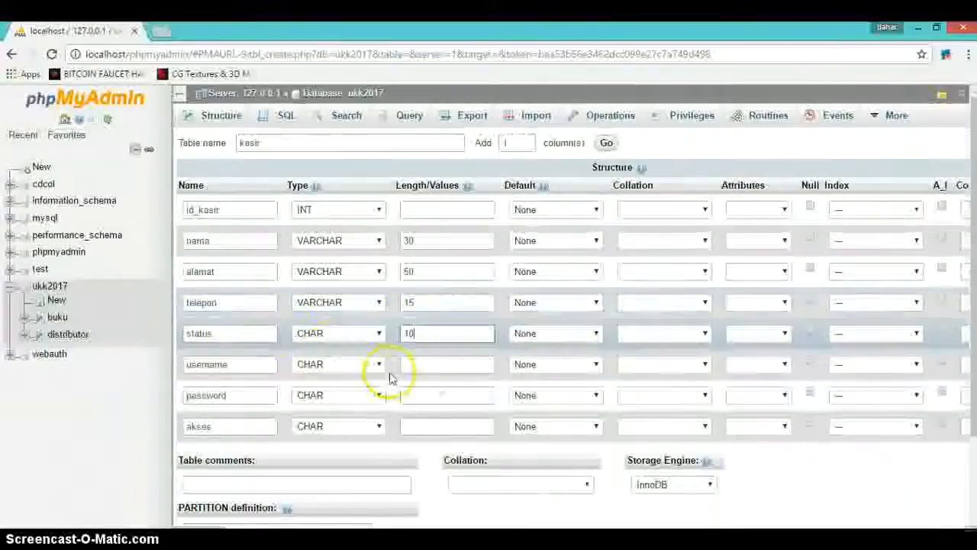
# Set the column lengths to 30 for username, 65 for password and 10 for akses.
pyautogui.click(441, 363)
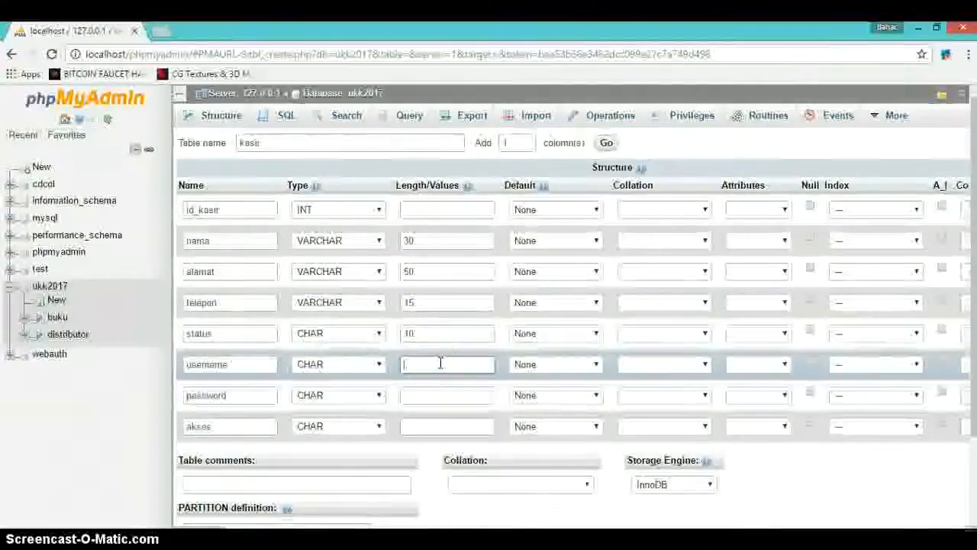
pyautogui.write('03')
pyautogui.write('0')
pyautogui.click(435, 394)
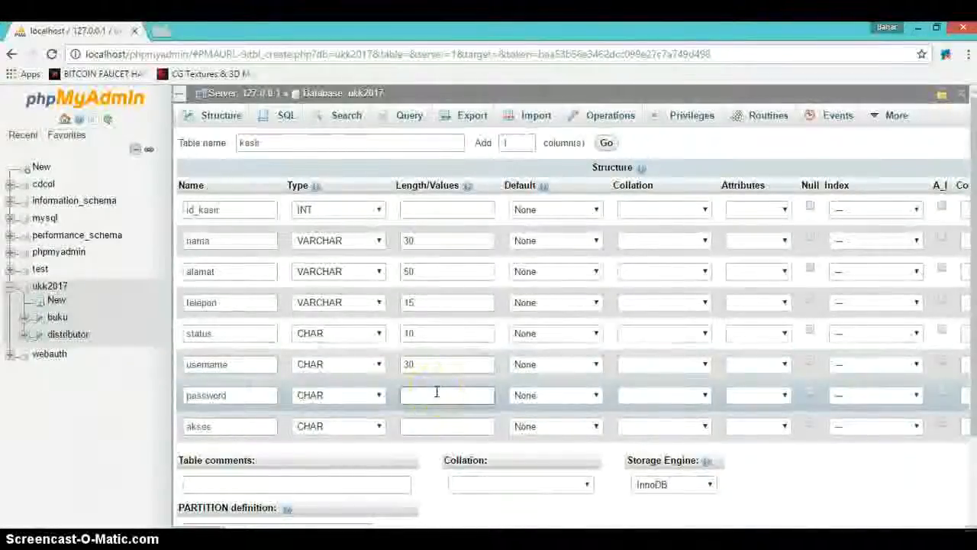
pyautogui.click(437, 429)
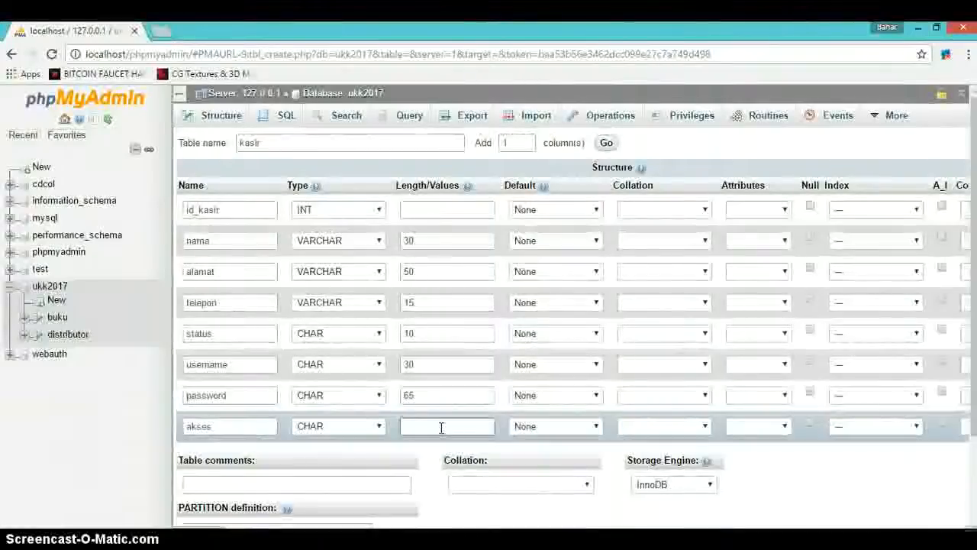
pyautogui.write('10')
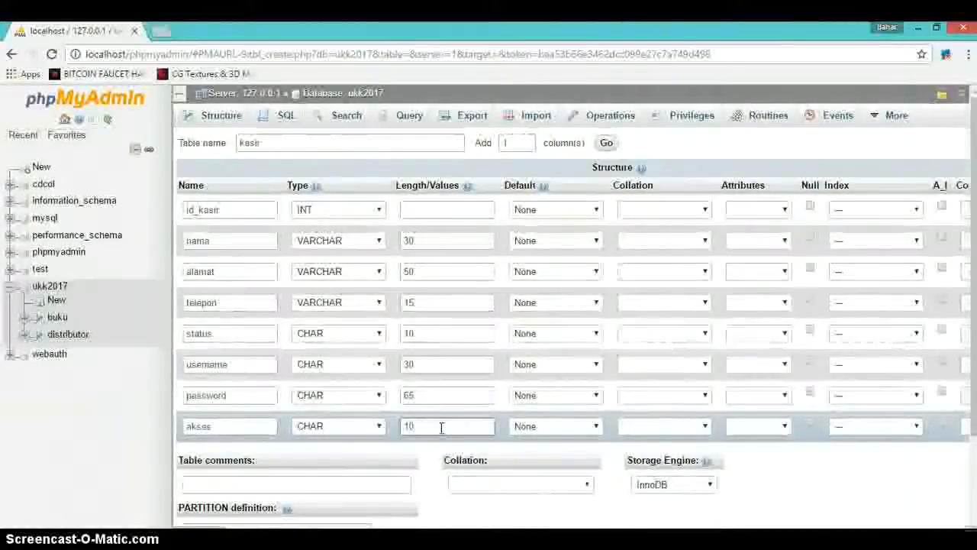
# Make id_kasir the PRIMARY index with auto increment, and save the kasir table.
pyautogui.click(916, 210)
pyautogui.click(916, 226)
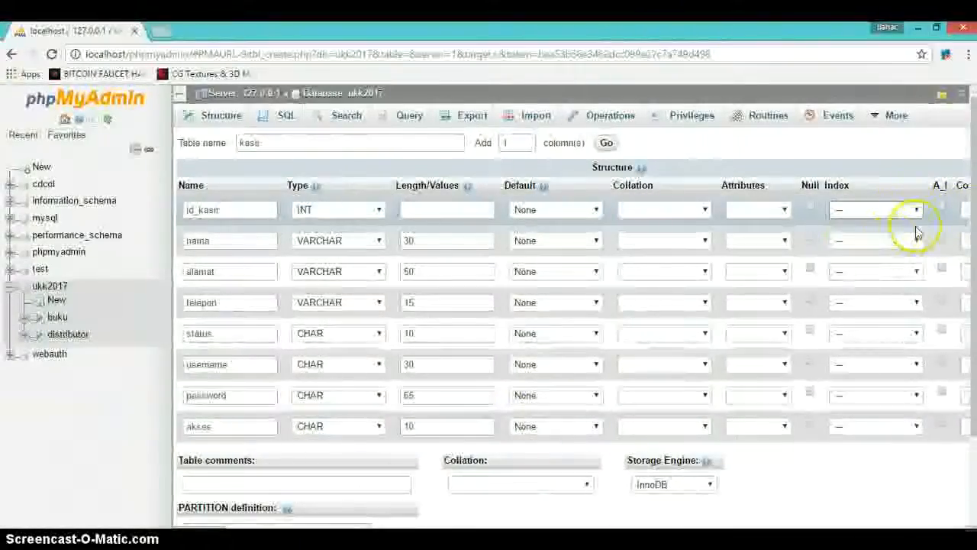
pyautogui.click(562, 387)
pyautogui.click(941, 206)
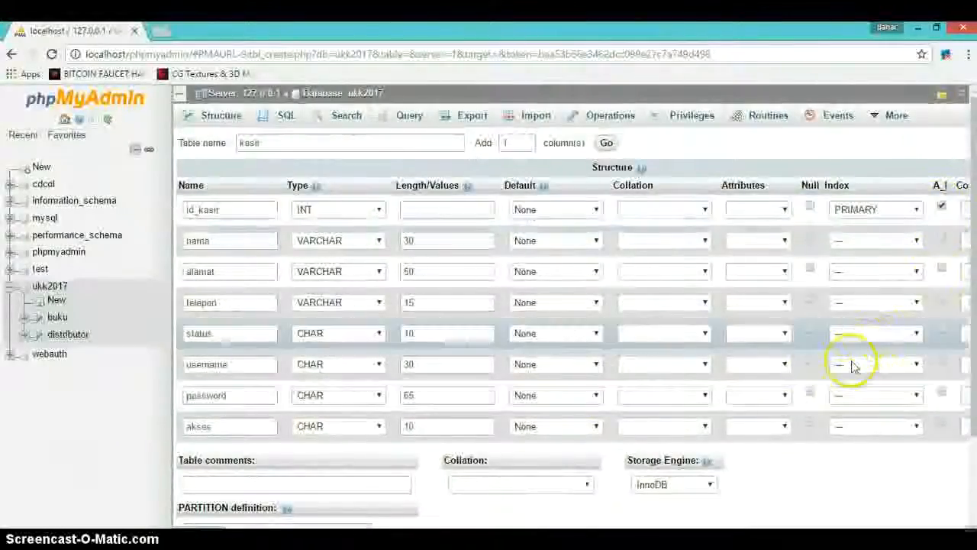
pyautogui.scroll(-2, 792, 474)
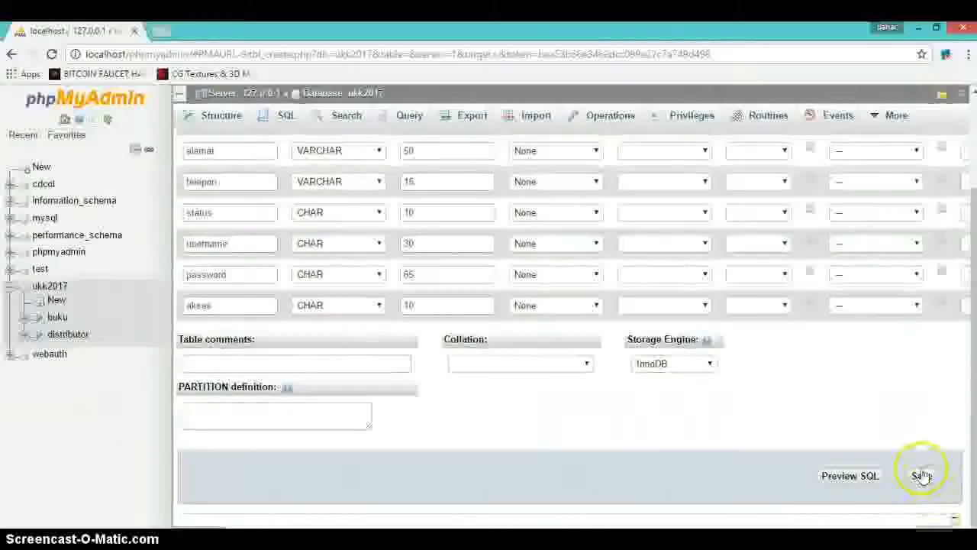
pyautogui.click(922, 477)
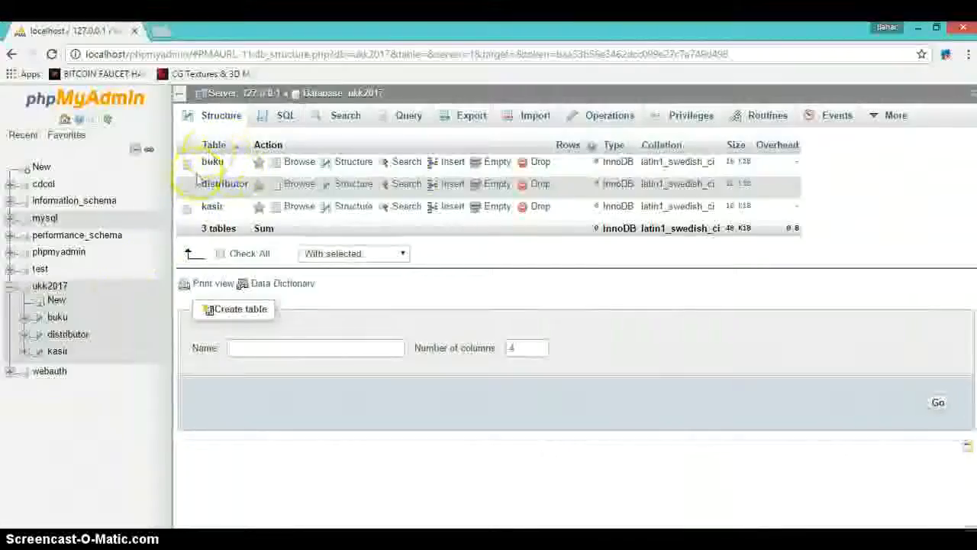
# Start another new table in ukk2017 named pasok and add 1 extra column row to it.
pyautogui.click(60, 301)
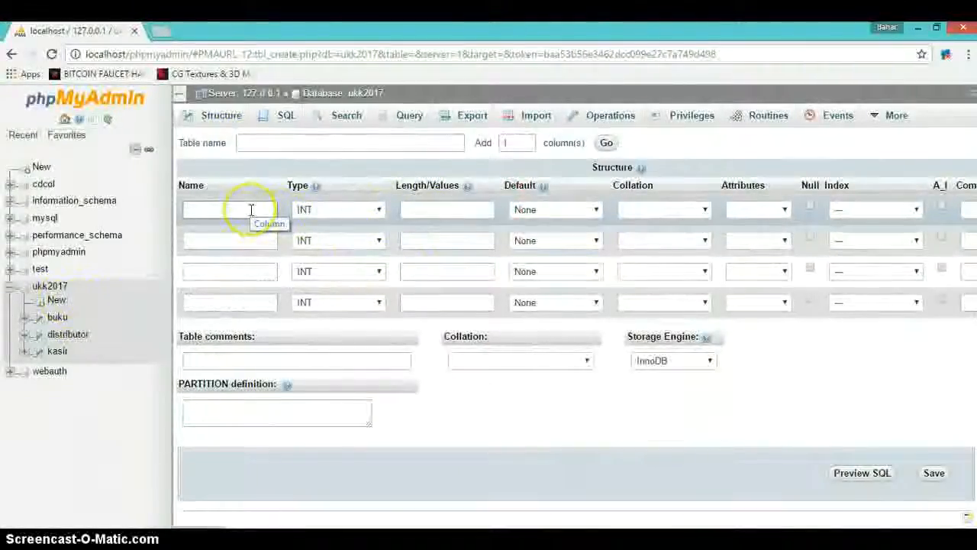
pyautogui.click(298, 143)
pyautogui.write('aasok')
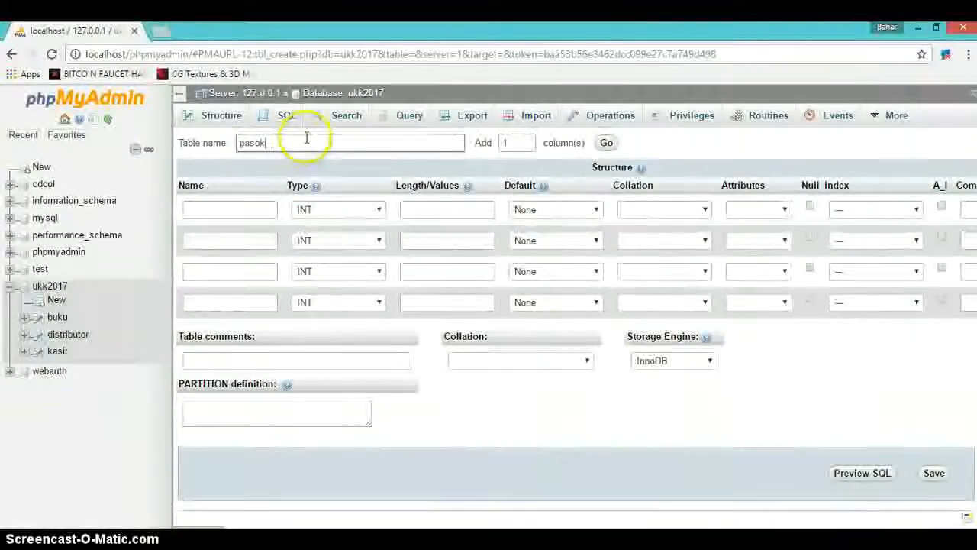
pyautogui.click(606, 145)
# Name the five columns of the pasok table id_pasok, id_distributor, id_buku, jumlah and tanggal.
pyautogui.click(221, 209)
pyautogui.write('id')
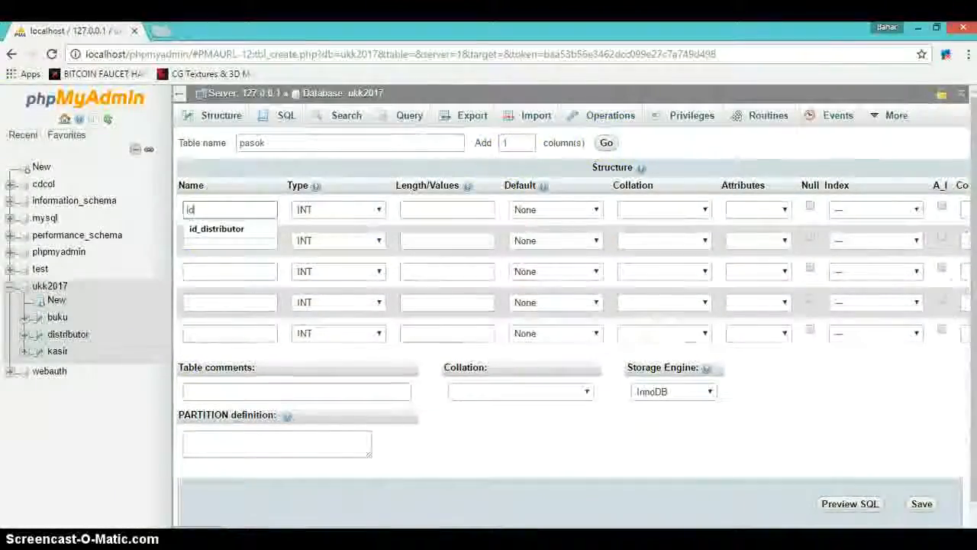
pyautogui.write('_pasok')
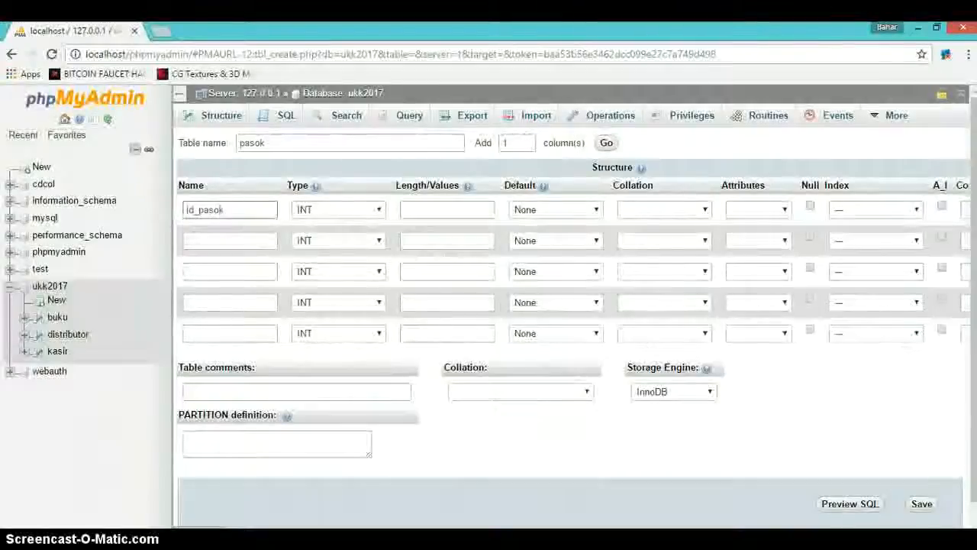
pyautogui.click(233, 240)
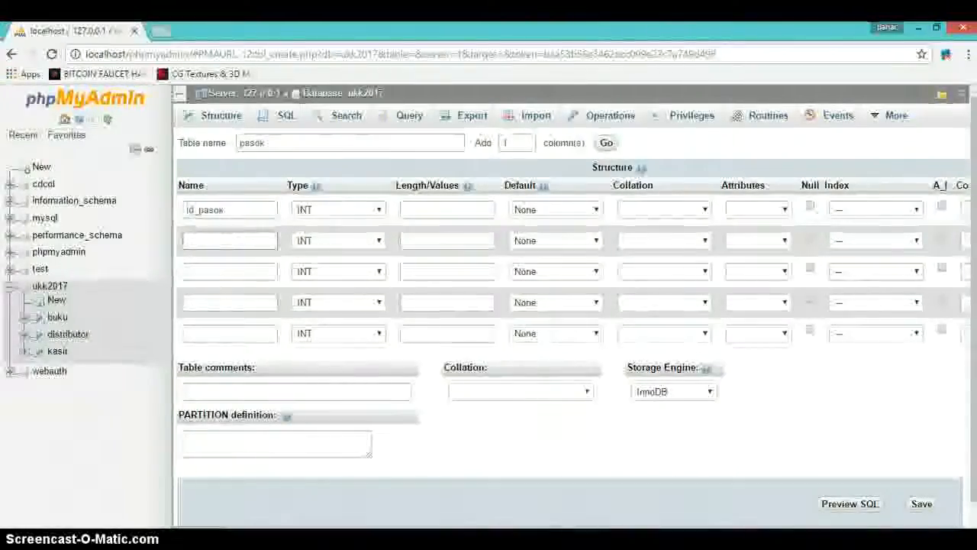
pyautogui.write('id')
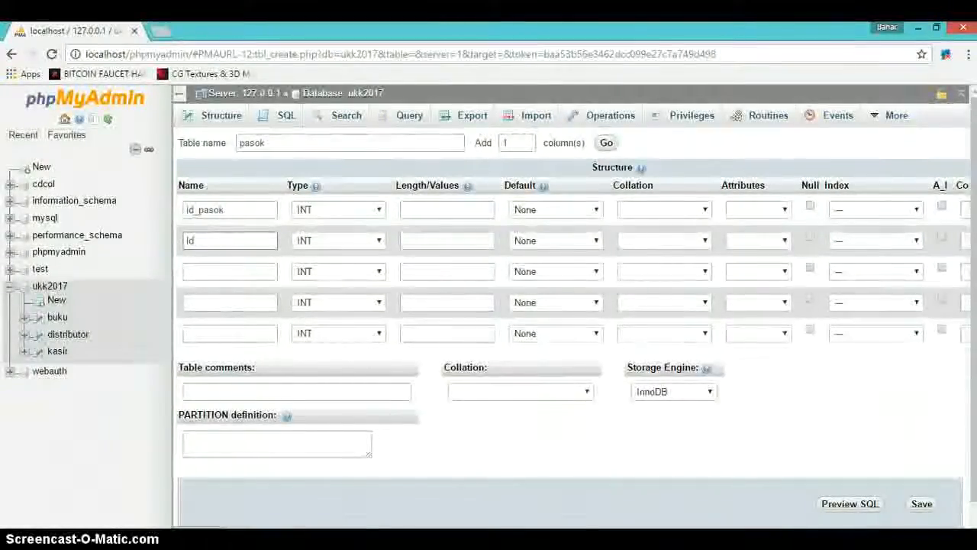
pyautogui.write('_distributor')
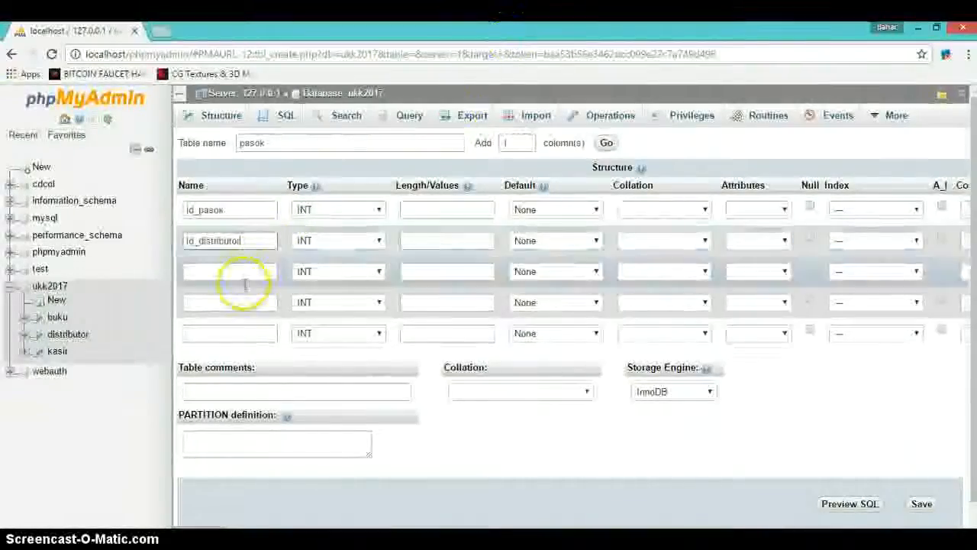
pyautogui.write('_buku')
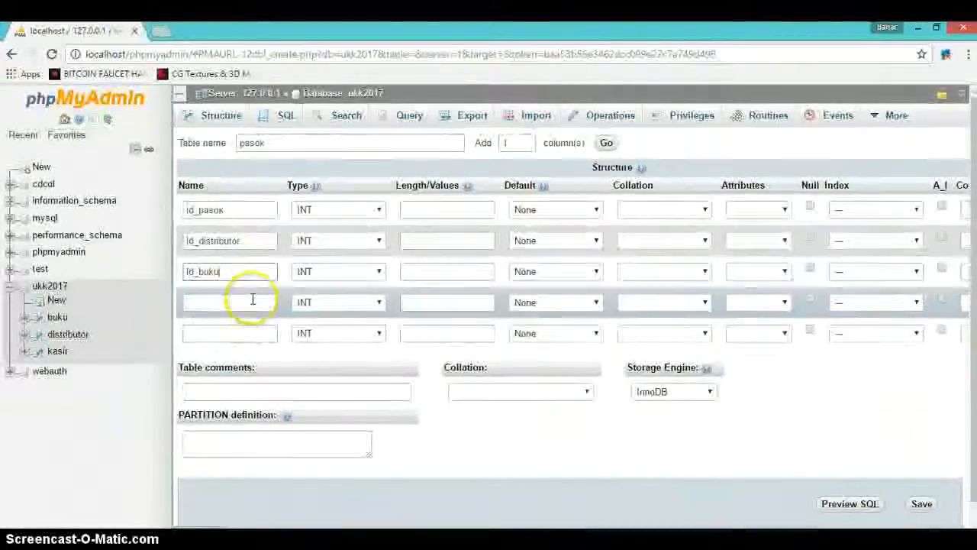
pyautogui.click(251, 300)
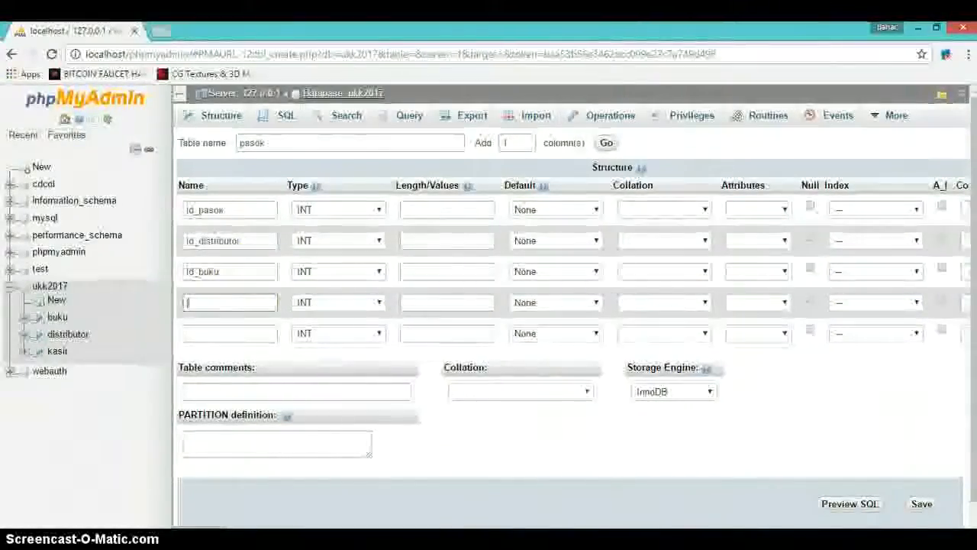
pyautogui.write('jumlah')
pyautogui.click(227, 334)
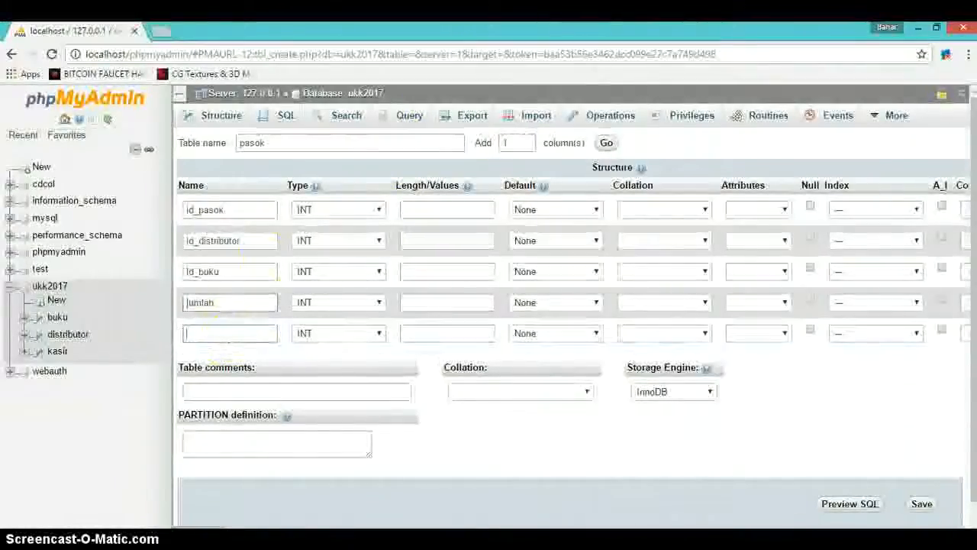
pyautogui.write('tanggal')
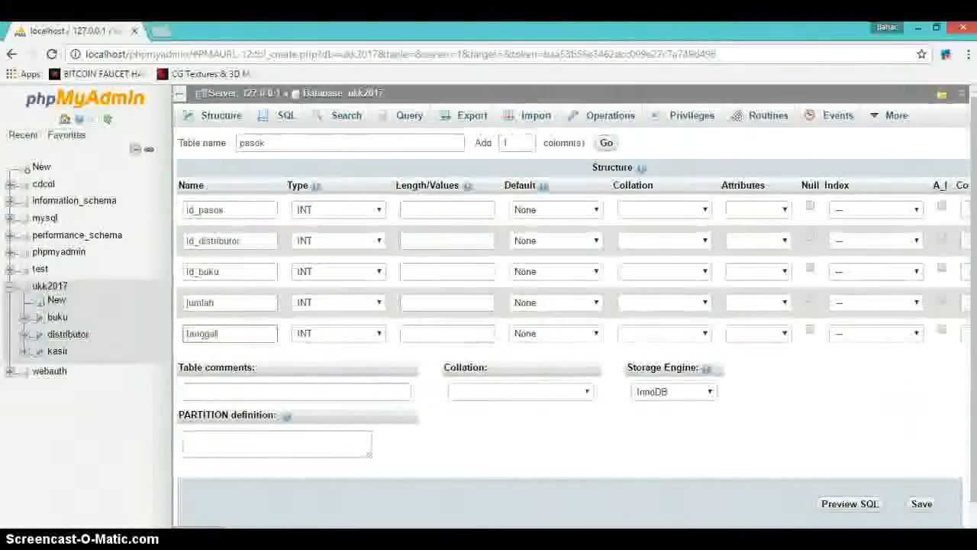
# Check the conceptual data model in the Word document, then set the type of the pasok table's tanggal column to DATE.
pyautogui.hotkey('alt', 'Tab')
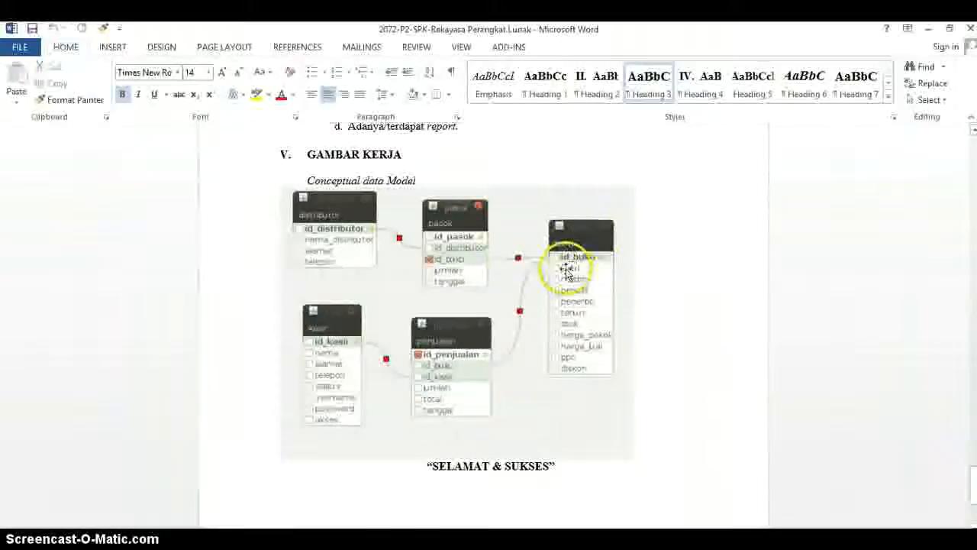
pyautogui.hotkey('alt', 'Tab')
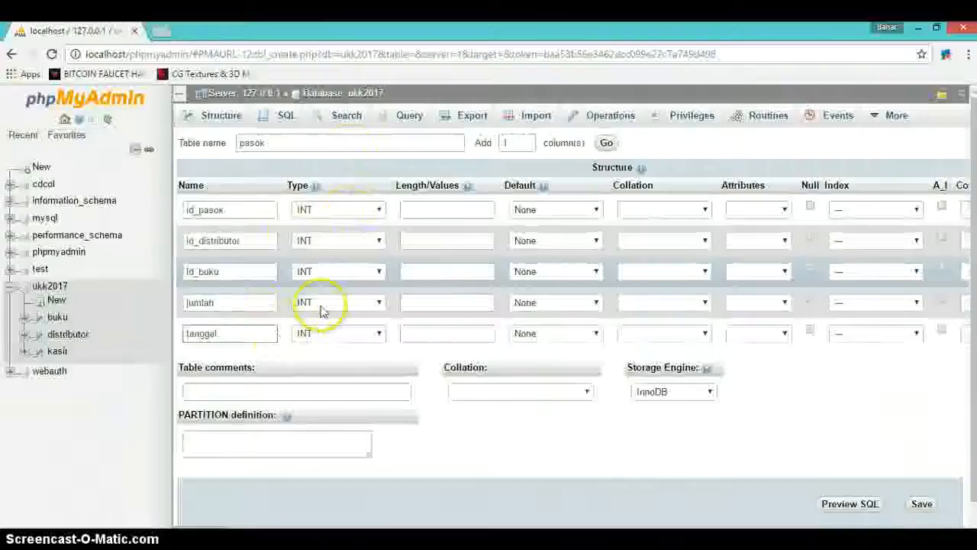
pyautogui.click(350, 341)
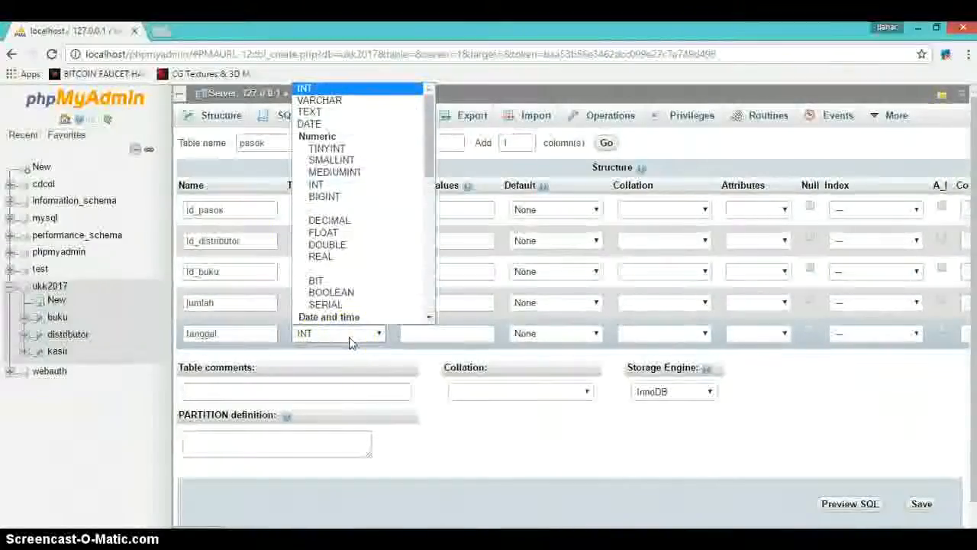
pyautogui.press('d')
pyautogui.press('Return')
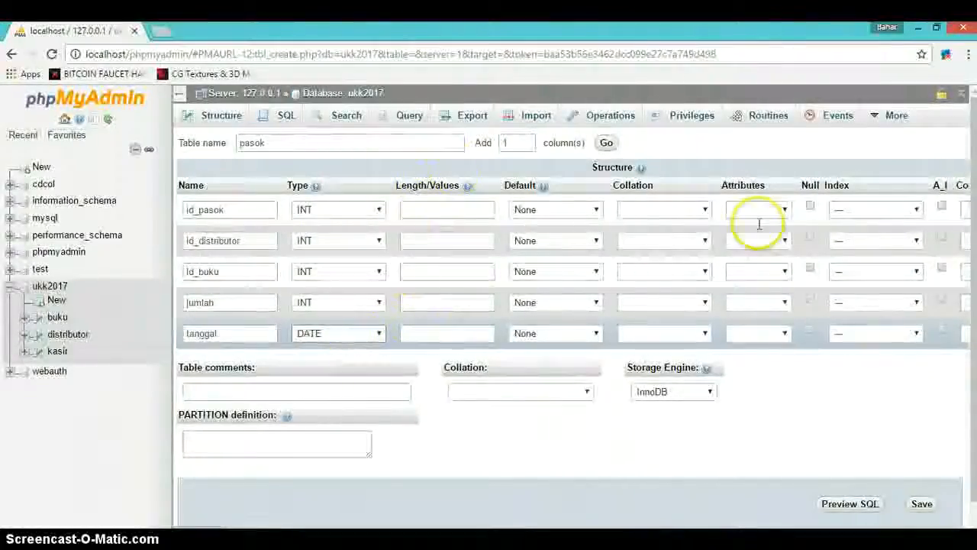
# Make id_pasok the PRIMARY index with auto increment, and save the pasok table.
pyautogui.click(854, 213)
pyautogui.click(857, 235)
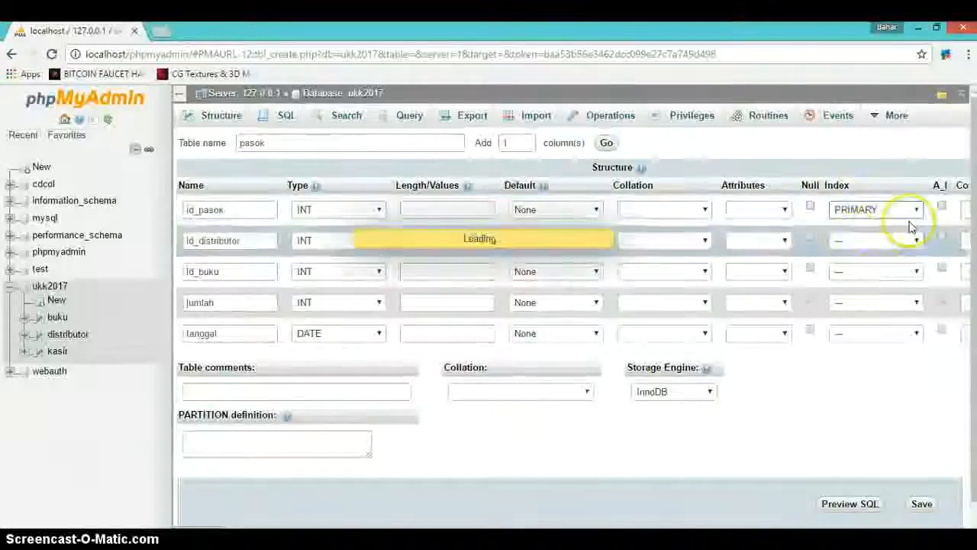
pyautogui.click(559, 387)
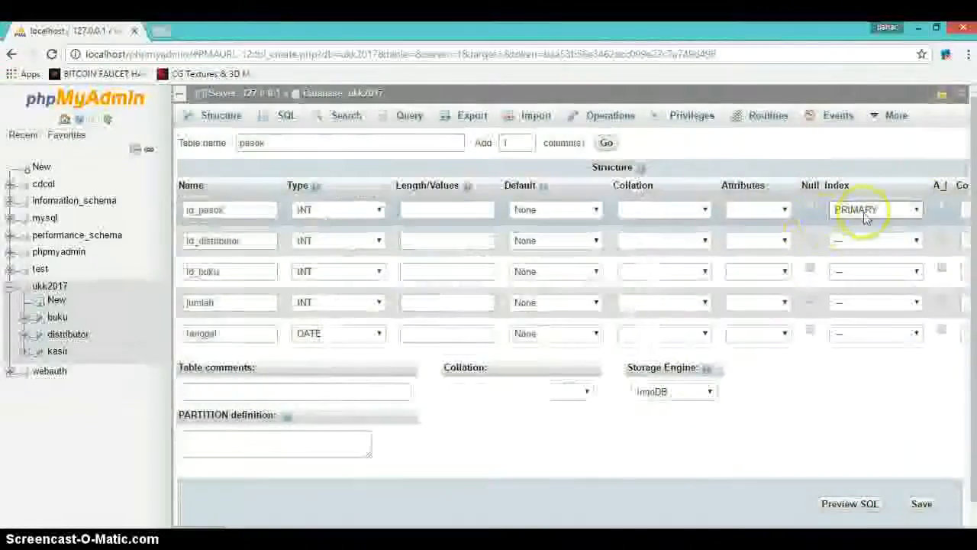
pyautogui.click(943, 208)
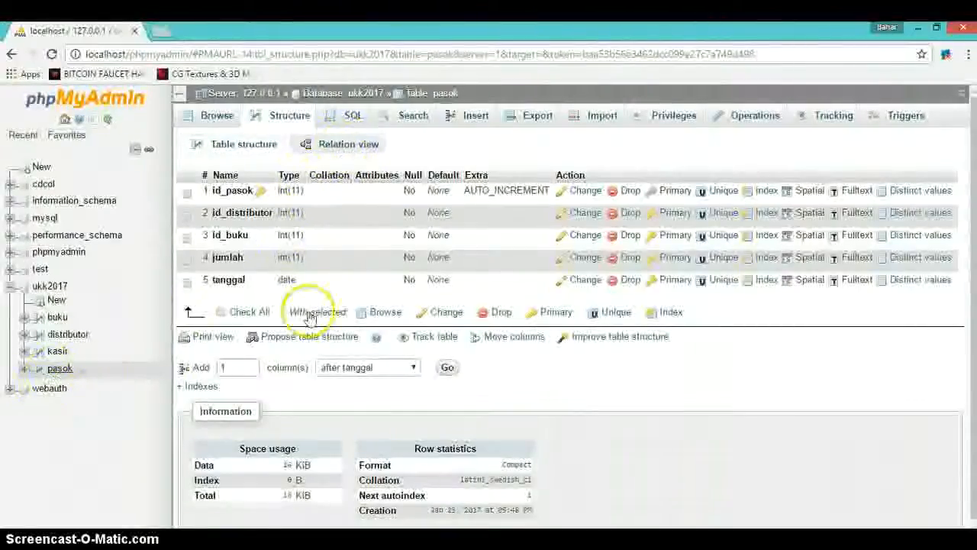
# Save internal relations for pasok linking id_distributor to id_distributor in distributor and id_buku to id_buku in buku.
pyautogui.click(325, 147)
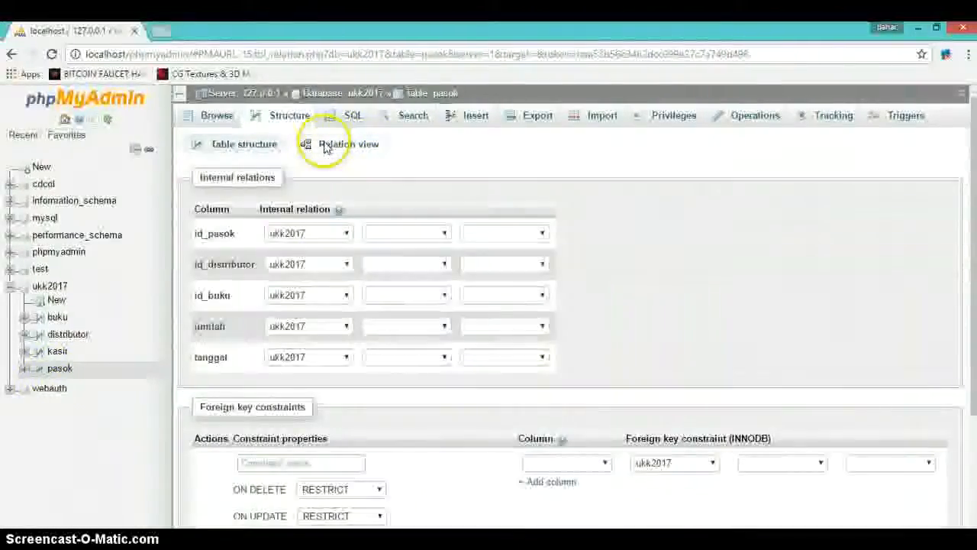
pyautogui.click(416, 267)
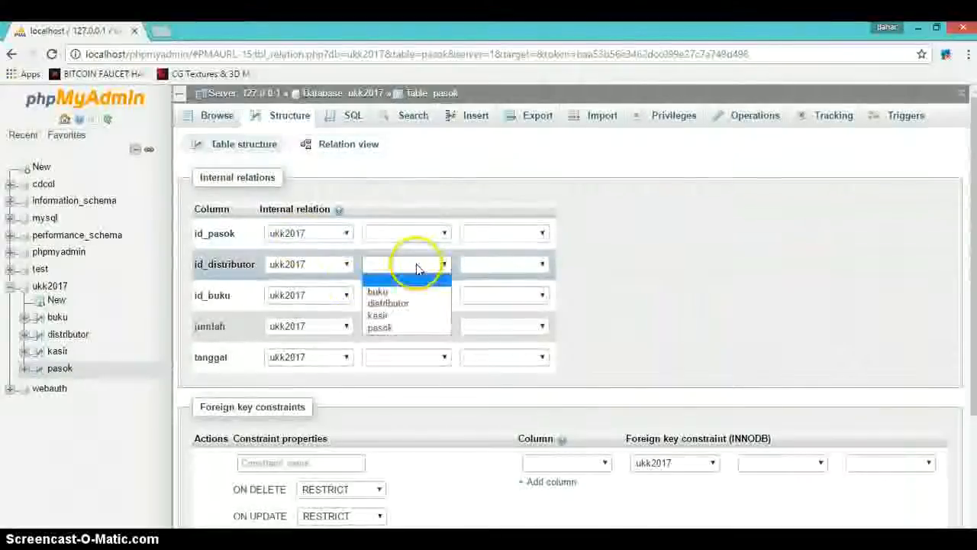
pyautogui.click(407, 305)
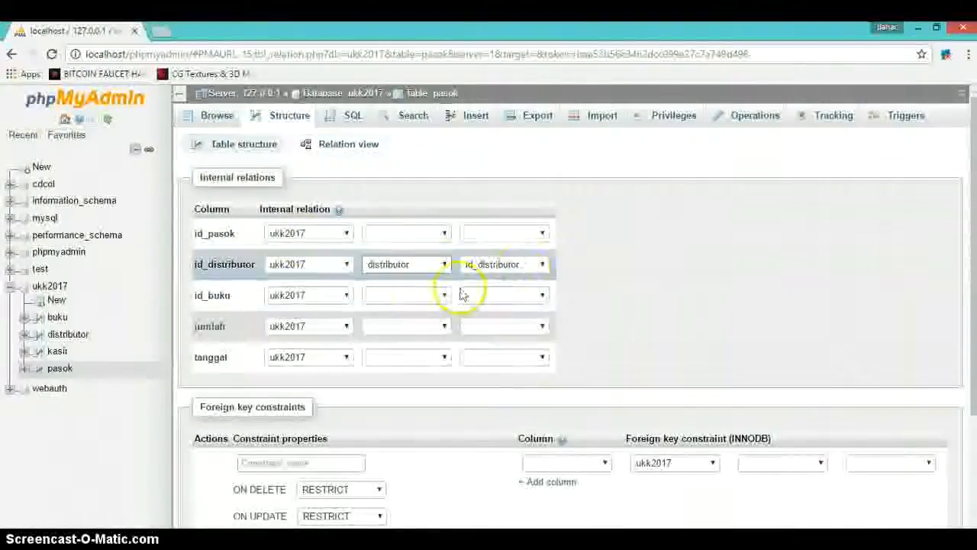
pyautogui.click(410, 297)
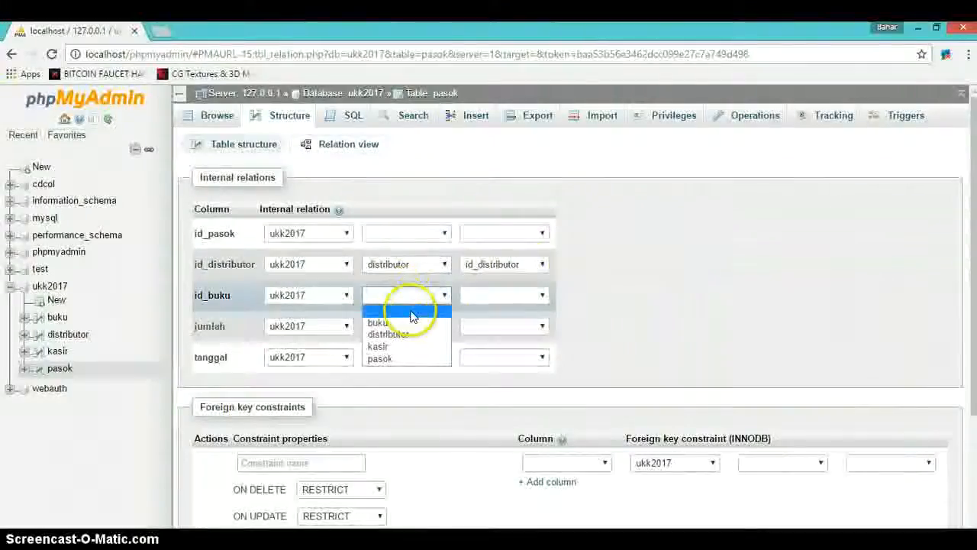
pyautogui.click(419, 323)
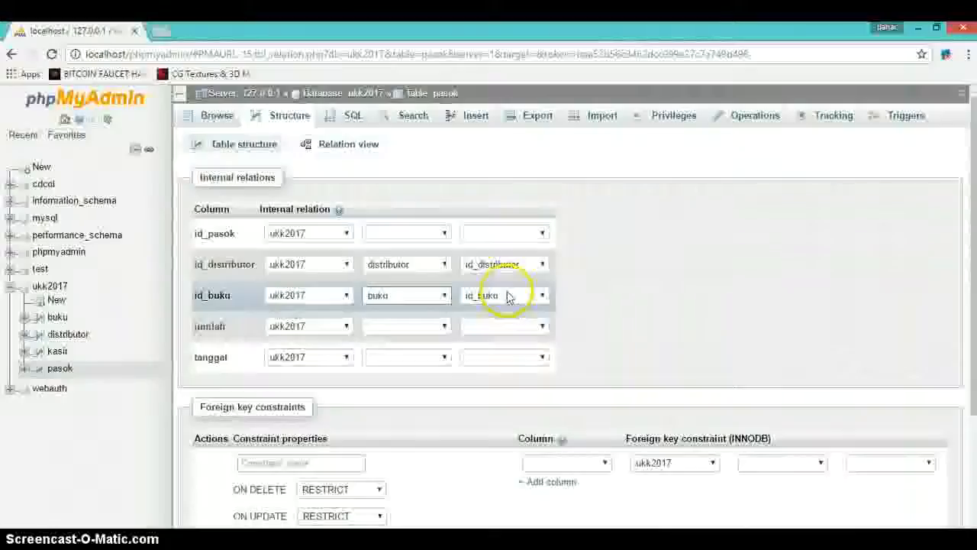
pyautogui.scroll(-2, 839, 428)
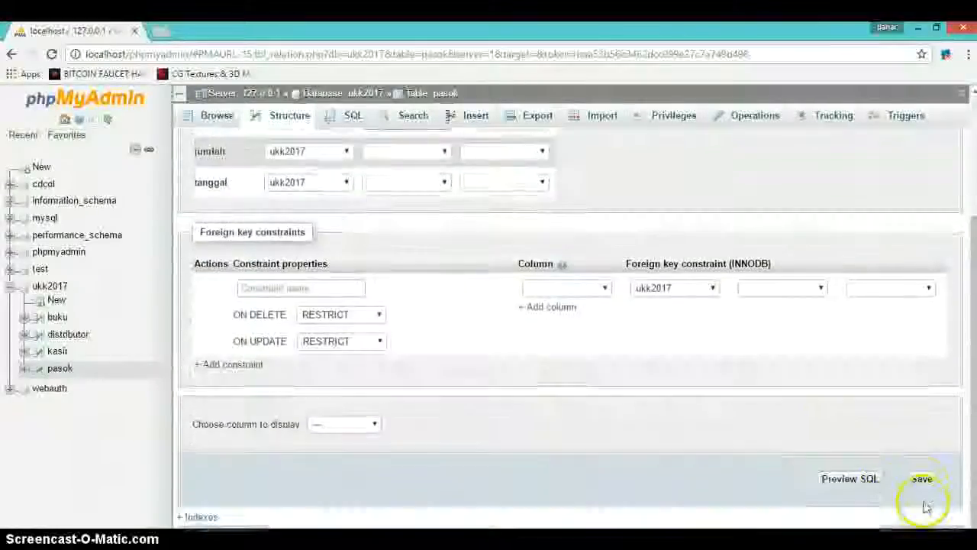
pyautogui.click(922, 474)
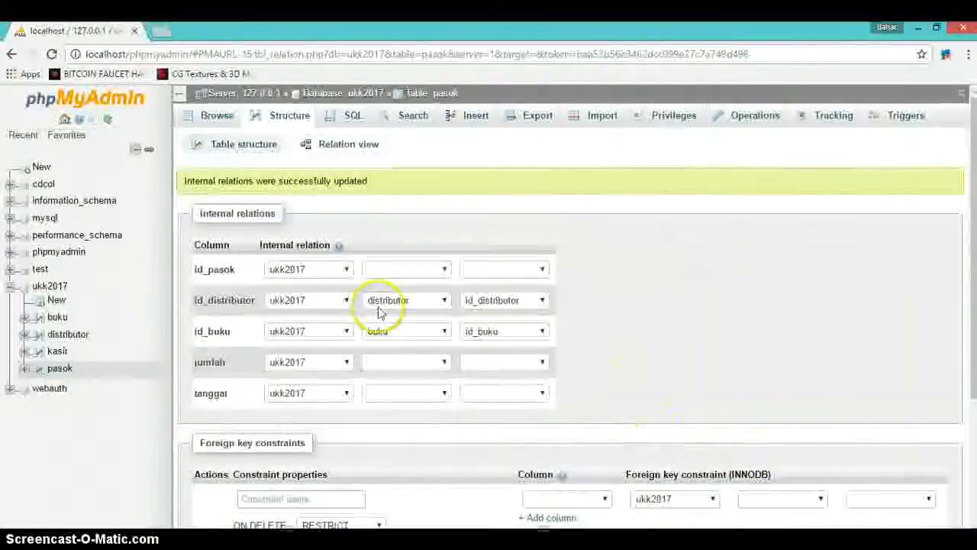
# Start another new table in ukk2017 named penjualan and add 2 extra column rows to it.
pyautogui.click(58, 301)
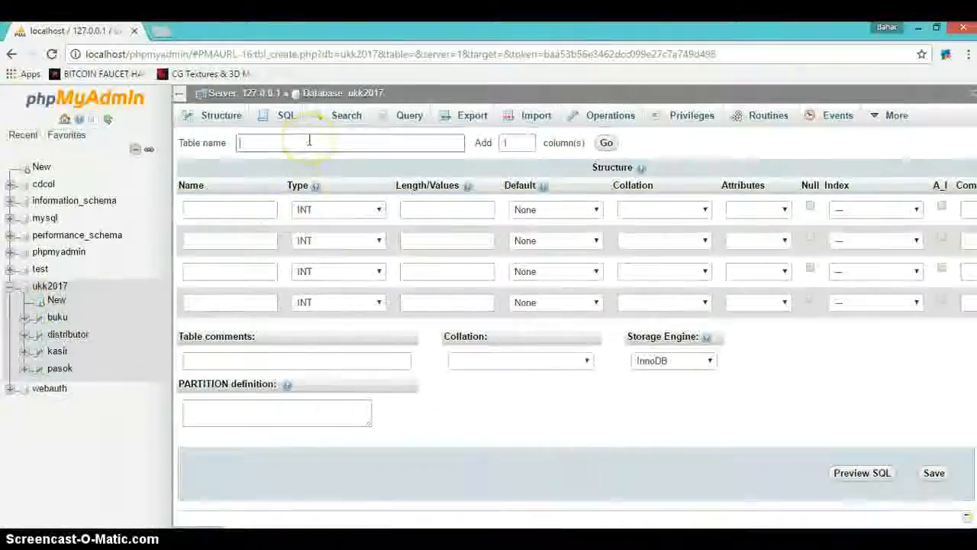
pyautogui.write('penjualan')
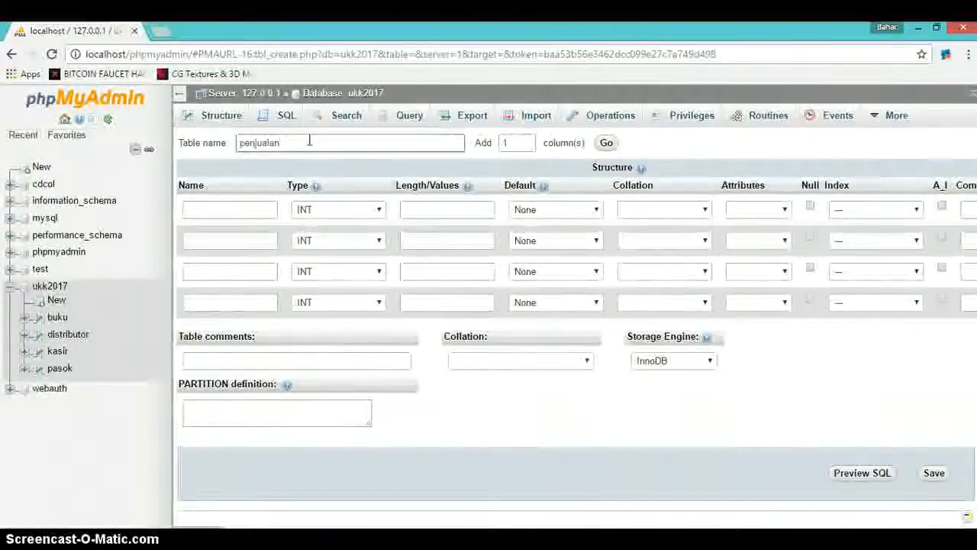
pyautogui.click(527, 143)
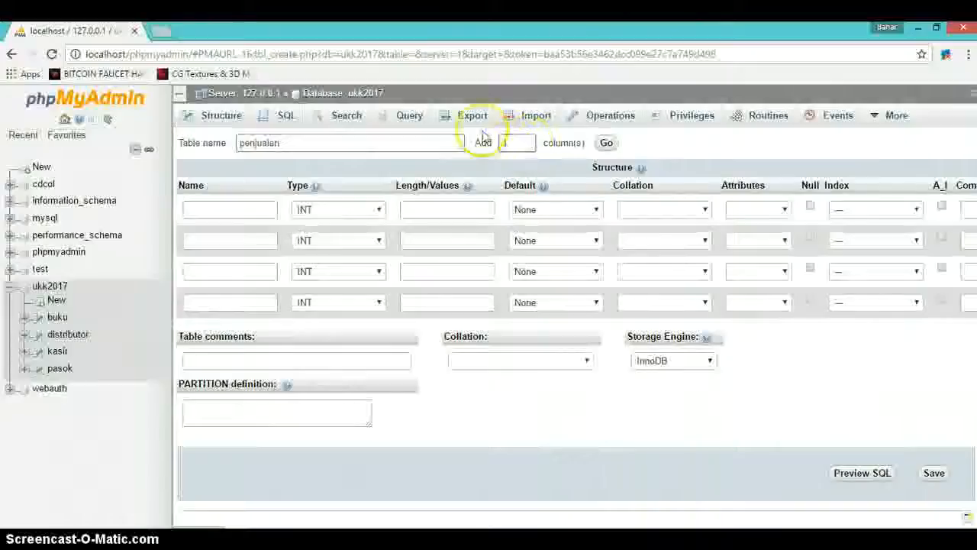
pyautogui.write('2')
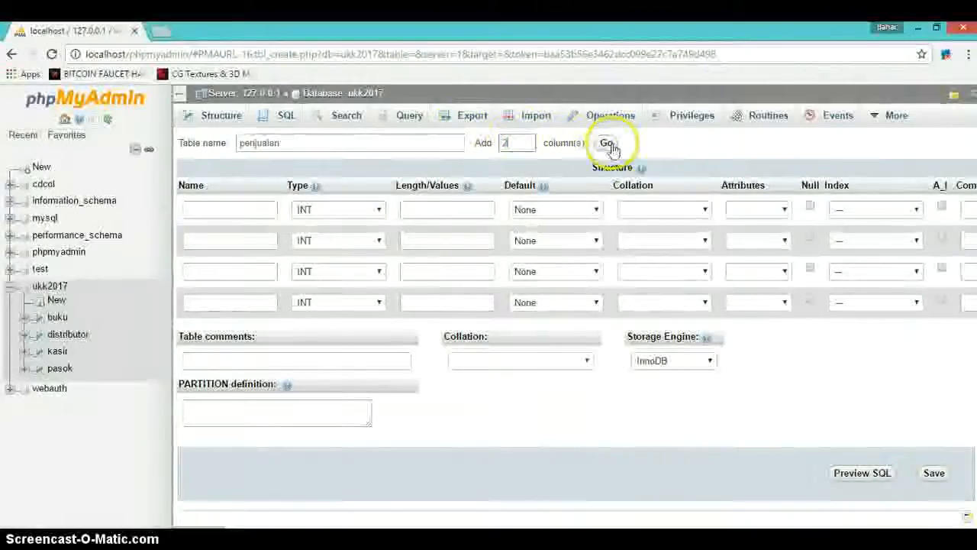
pyautogui.click(606, 144)
# Name the six columns of the penjualan table id_penjualan, id_buku, id_kasir, jumlah, total and tanggal.
pyautogui.click(240, 210)
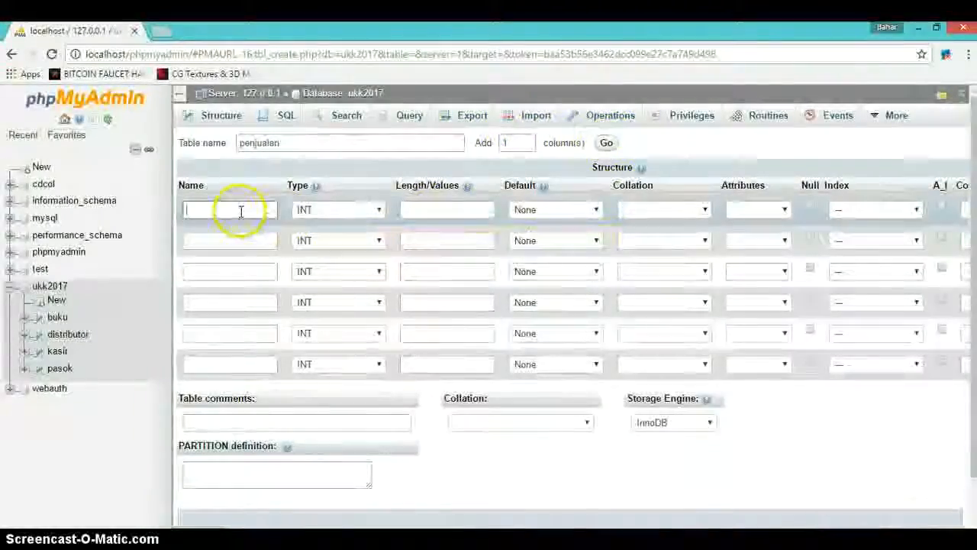
pyautogui.write('id_penjualan')
pyautogui.click(229, 240)
pyautogui.write('id_buku')
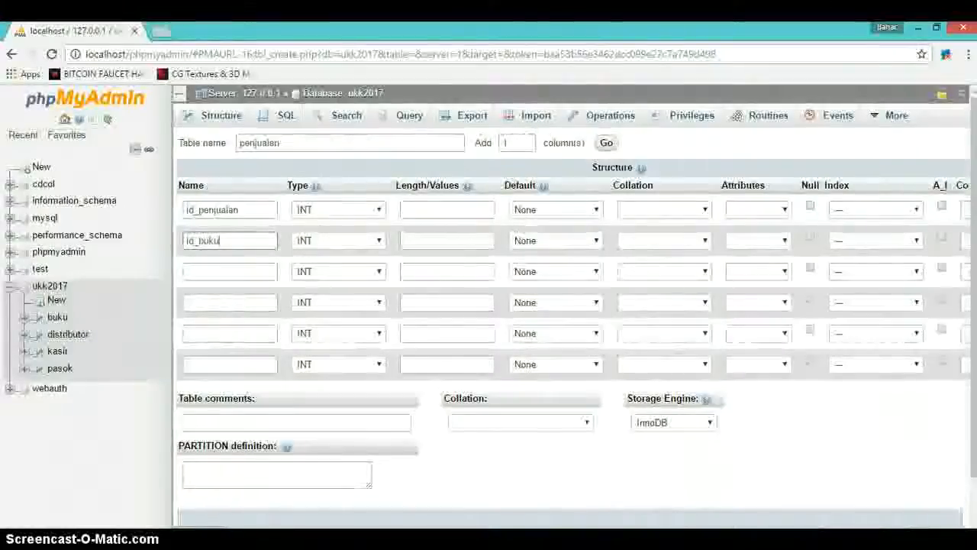
pyautogui.click(218, 269)
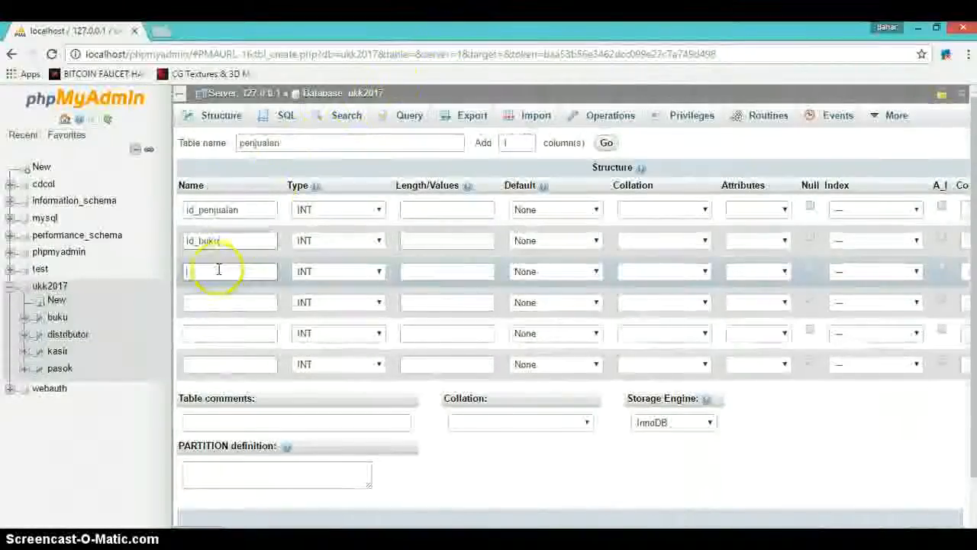
pyautogui.write('id_kasir')
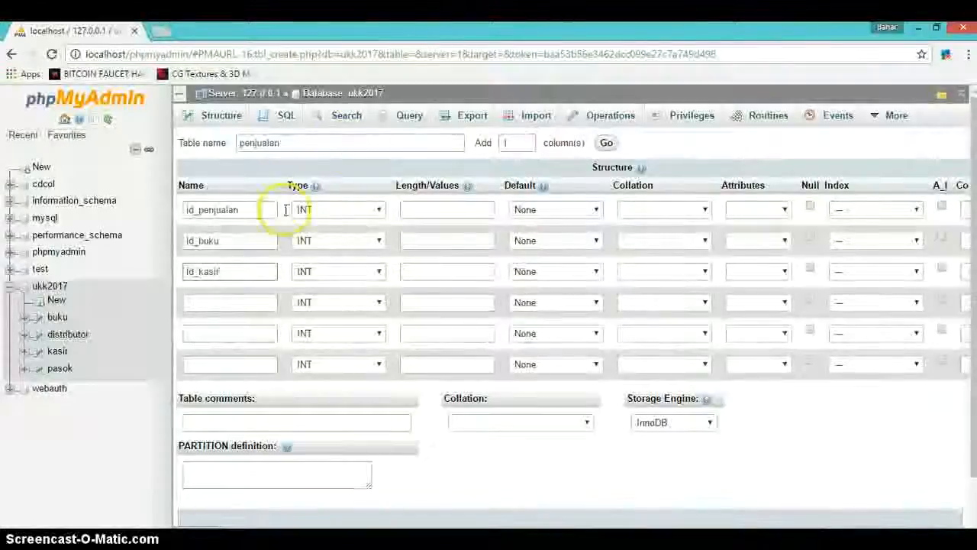
pyautogui.click(219, 301)
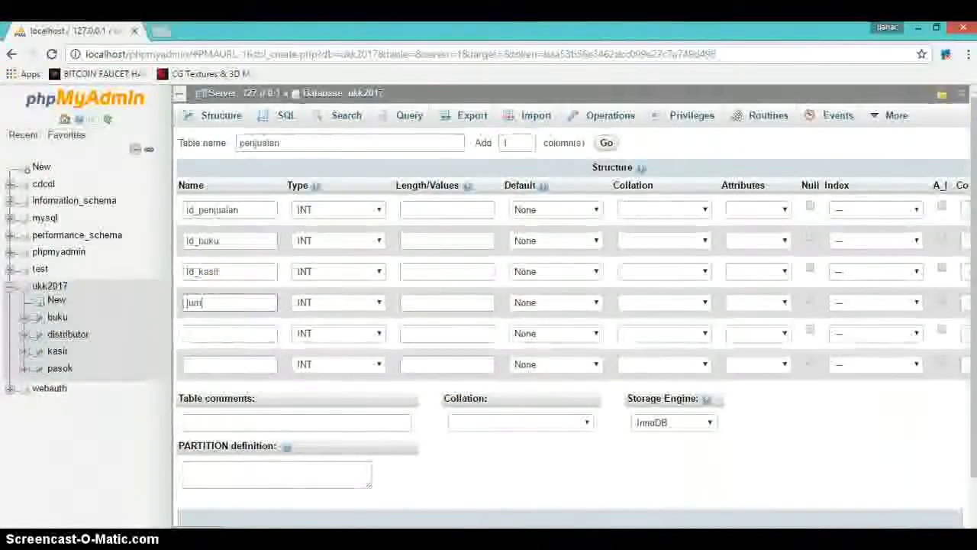
pyautogui.click(203, 333)
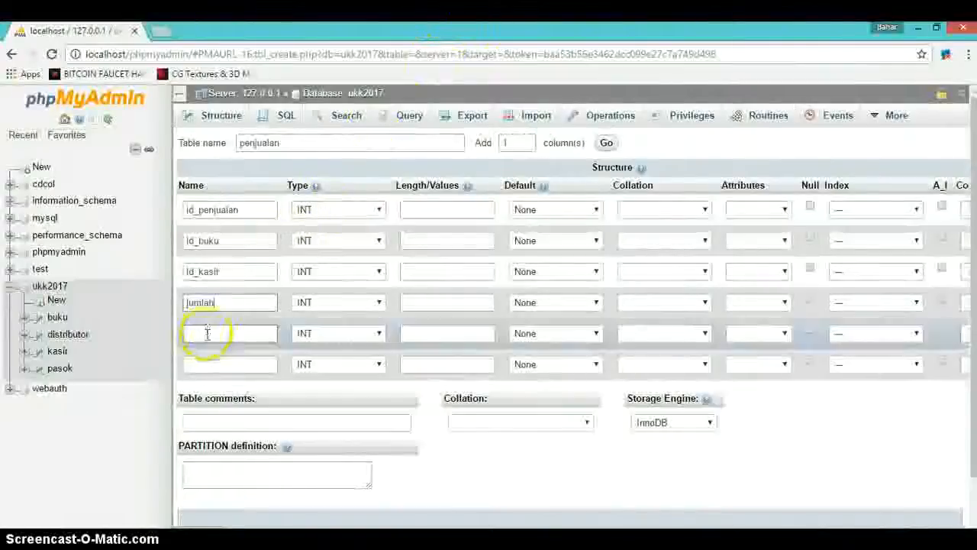
pyautogui.write('total')
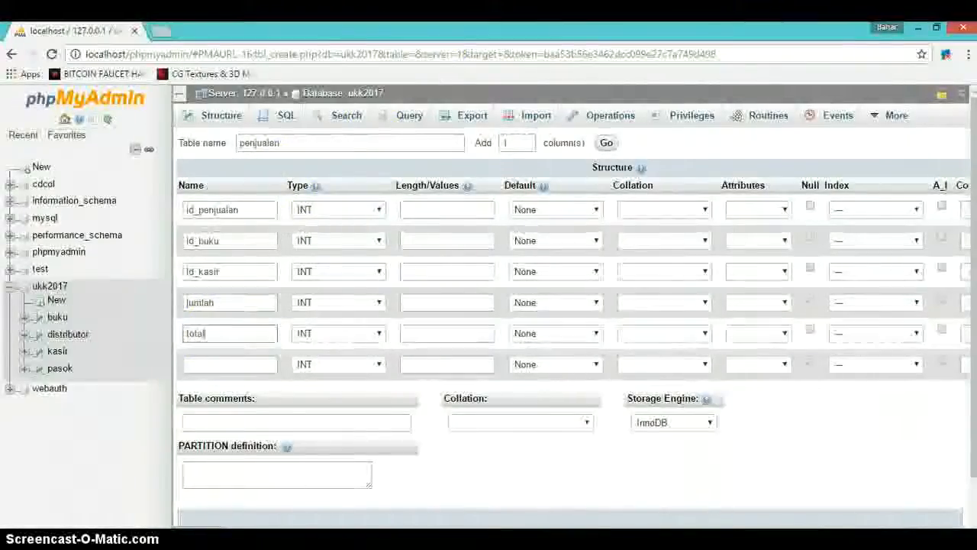
pyautogui.click(246, 365)
pyautogui.write('t')
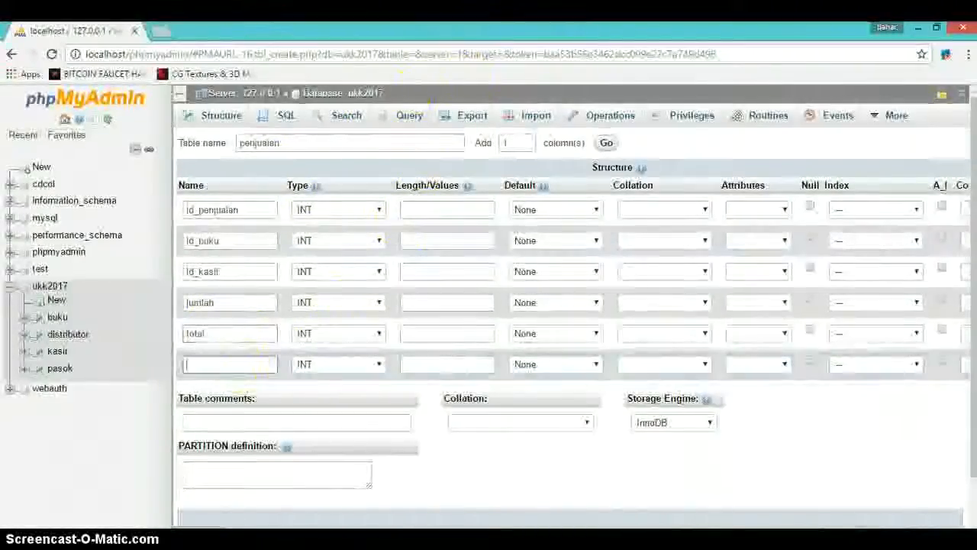
pyautogui.write('anggal')
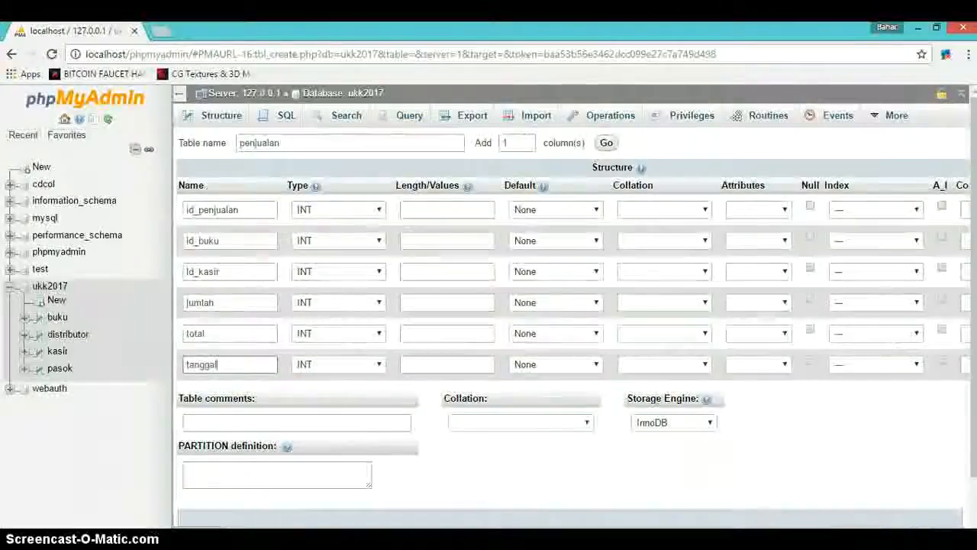
# Set the column types to DATE for tanggal and BIGINT for total.
pyautogui.click(340, 366)
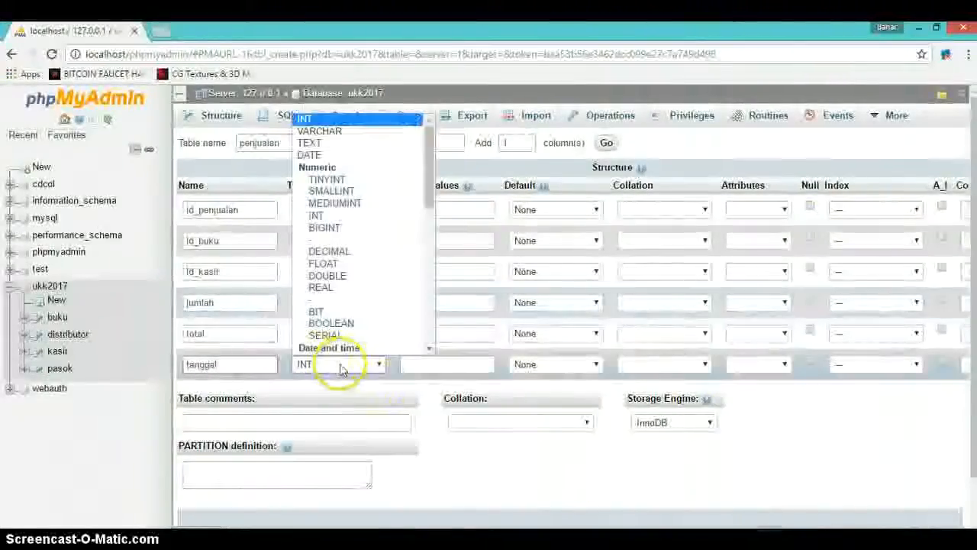
pyautogui.press('d')
pyautogui.press('Return')
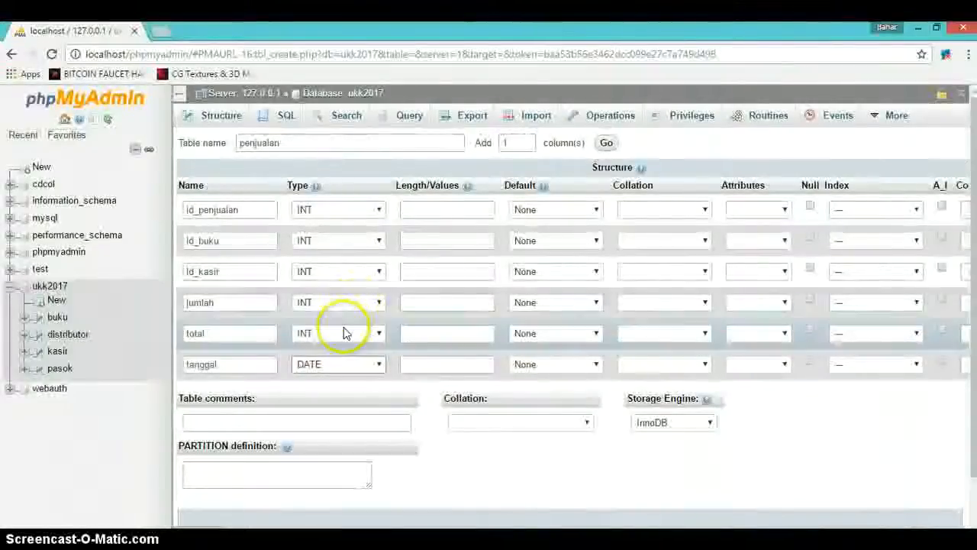
pyautogui.click(344, 341)
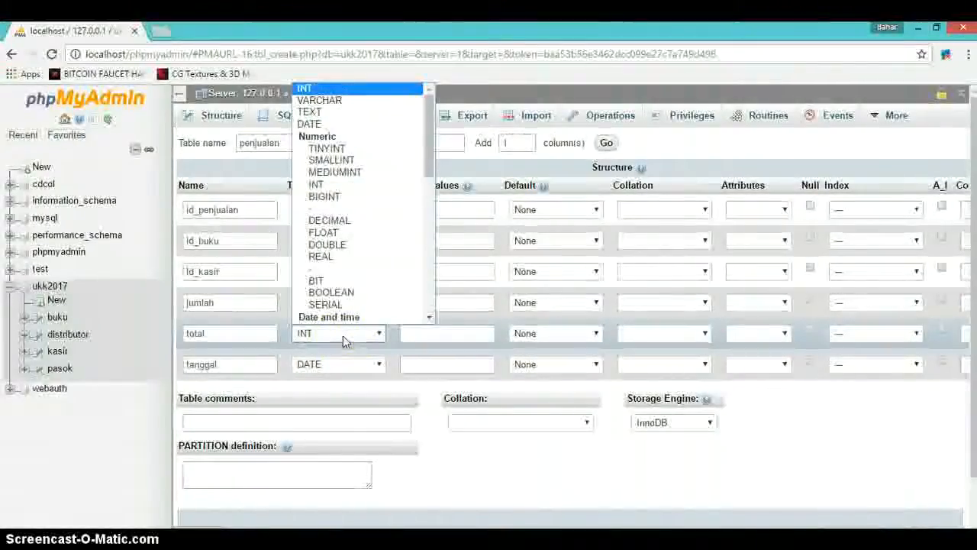
pyautogui.press('Return')
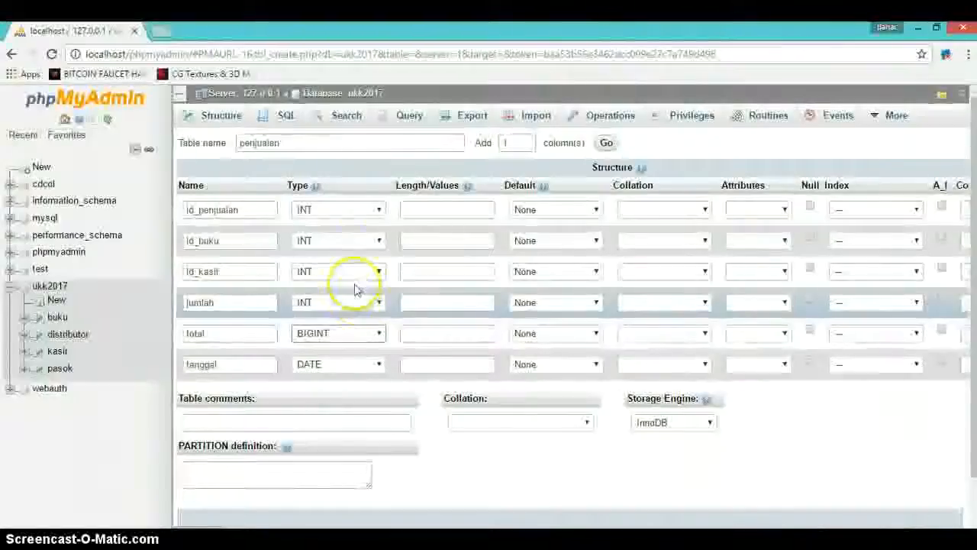
# Make id_penjualan the auto-increment primary key and save the penjualan table.
pyautogui.click(912, 211)
pyautogui.click(870, 237)
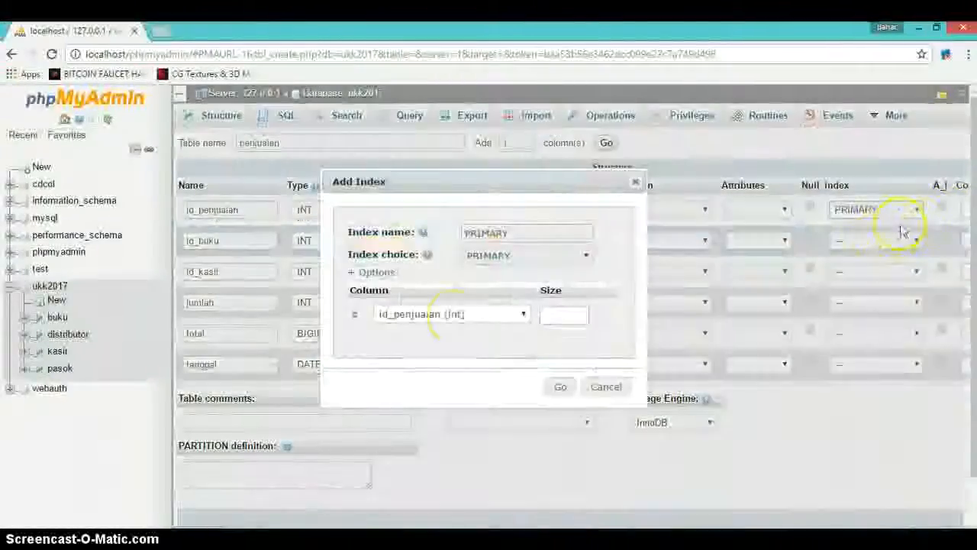
pyautogui.click(572, 387)
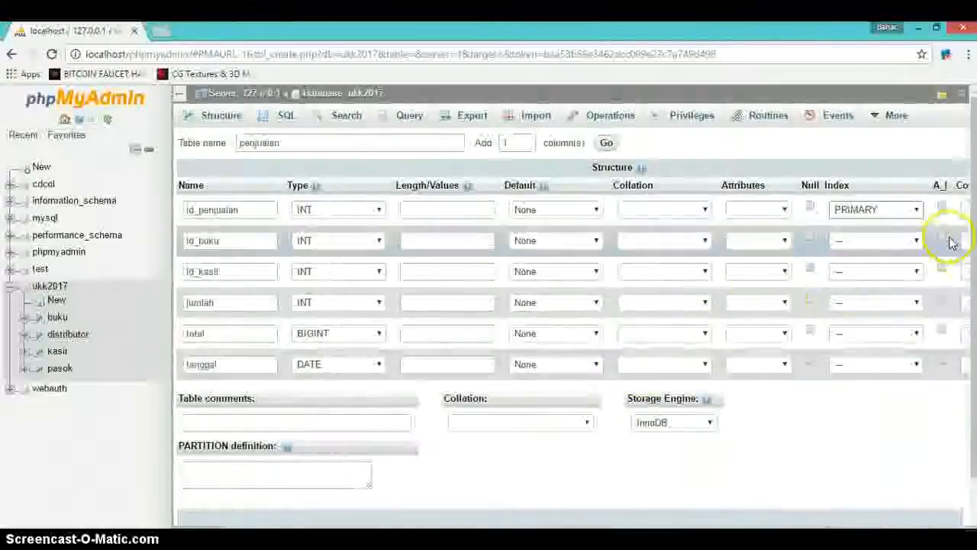
pyautogui.click(943, 211)
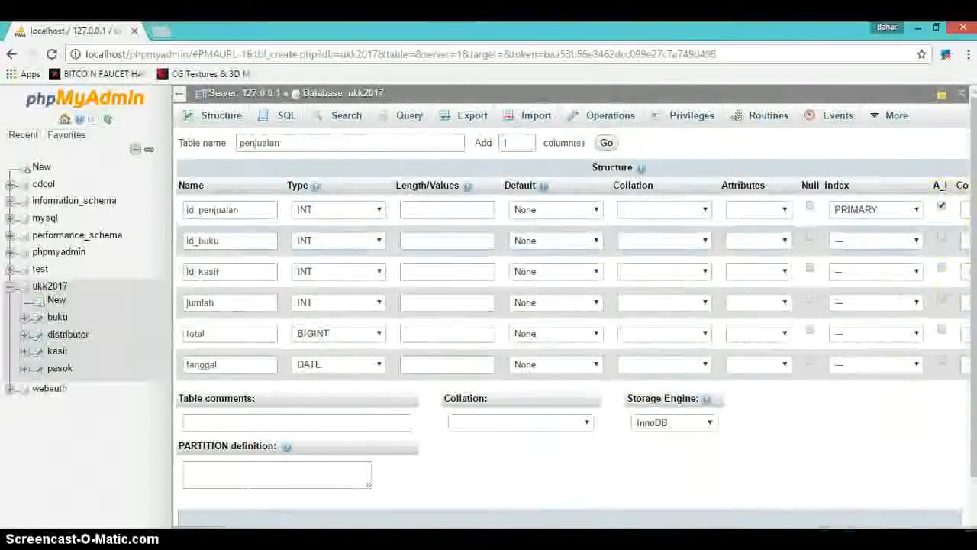
pyautogui.scroll(-1, 932, 393)
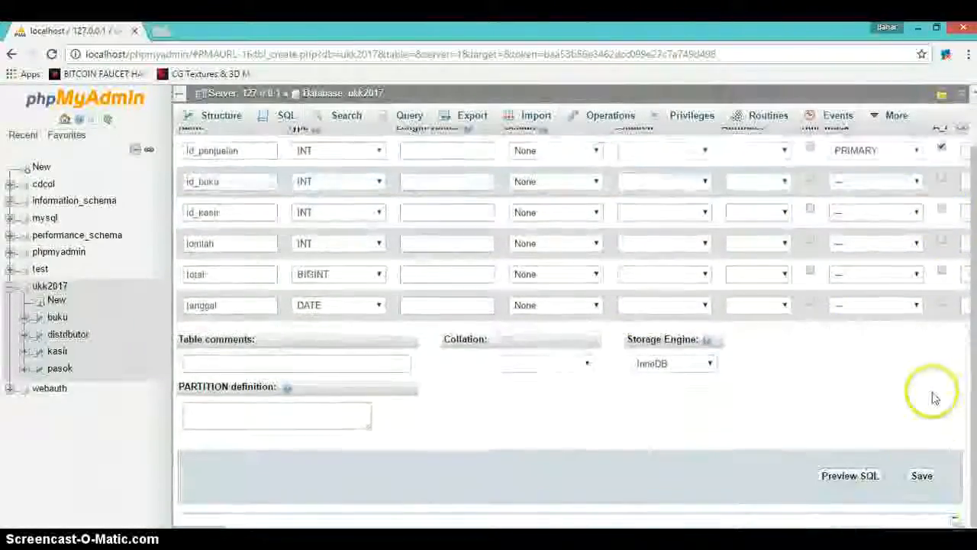
pyautogui.click(921, 478)
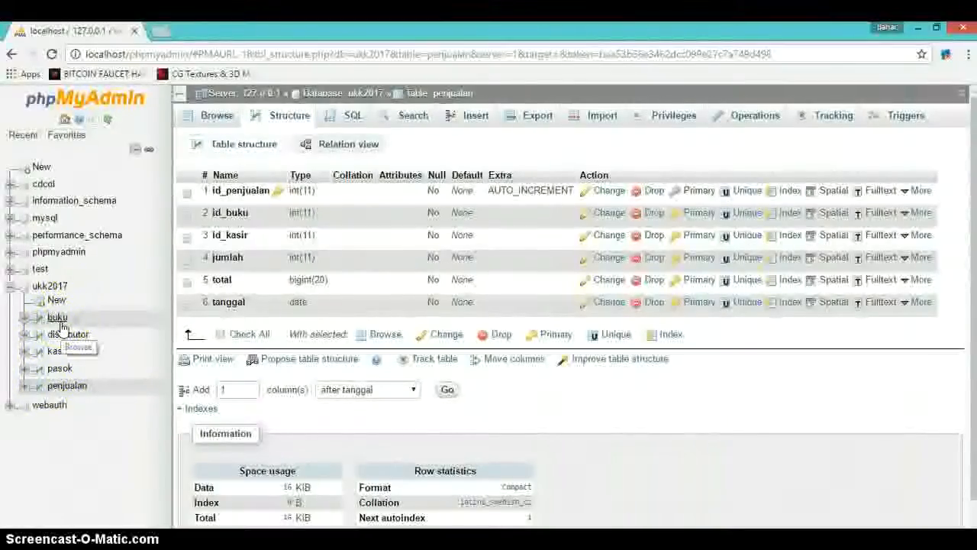
# Check the relations in the Word document's conceptual data model, then view the ukk2017 database in phpMyAdmin's Designer.
pyautogui.hotkey('alt', 'Tab')
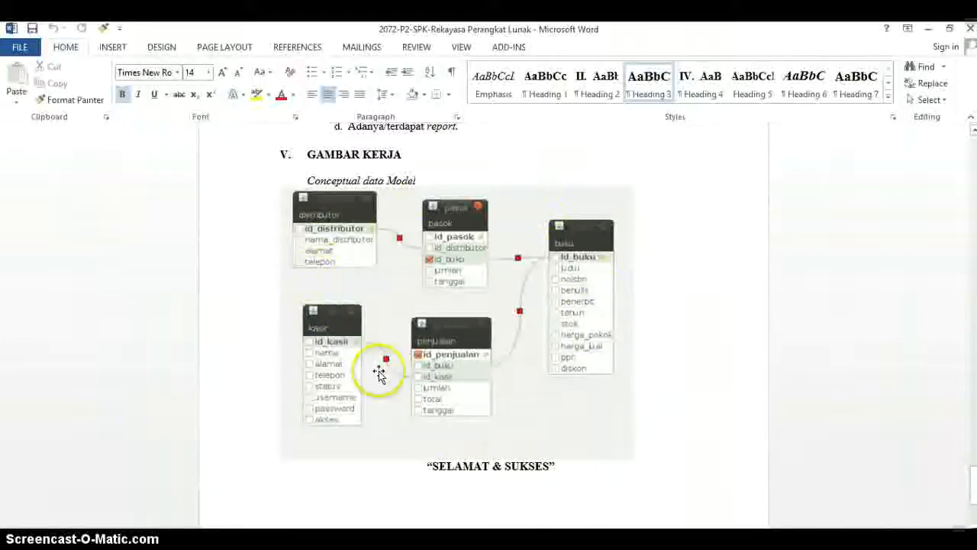
pyautogui.hotkey('alt', 'Tab')
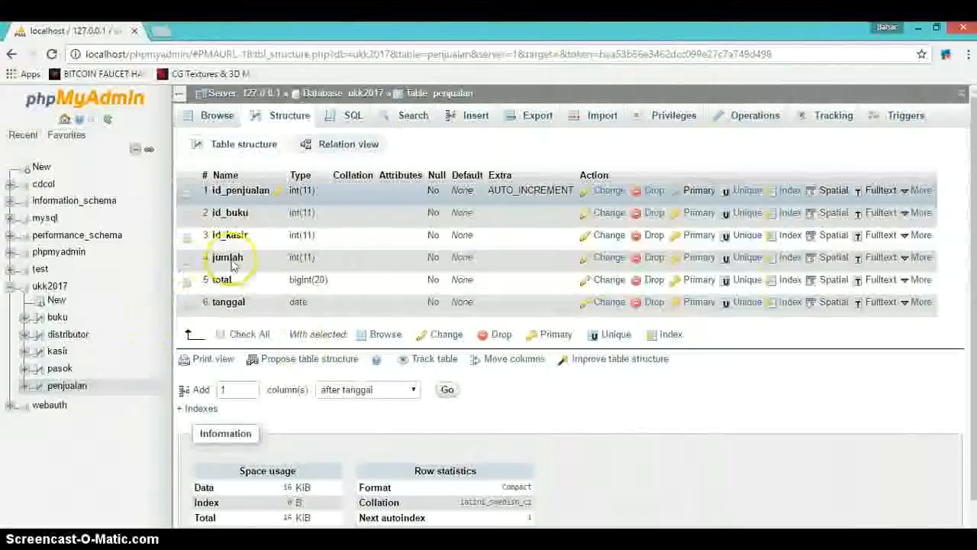
pyautogui.click(50, 287)
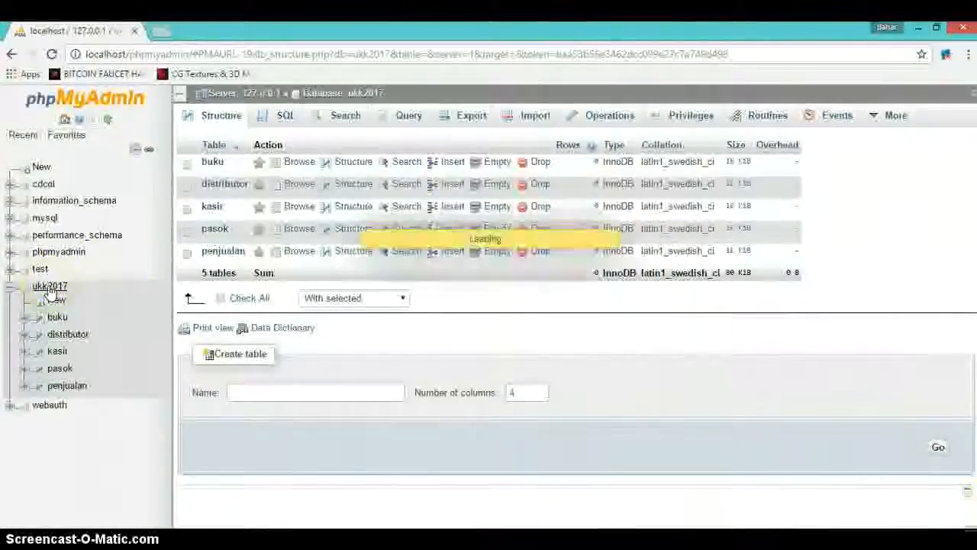
pyautogui.click(886, 117)
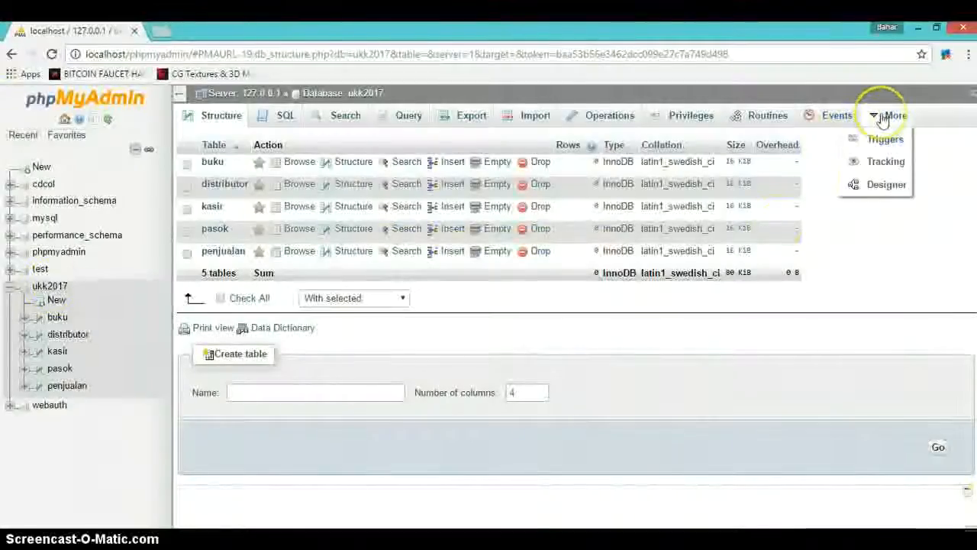
pyautogui.click(878, 186)
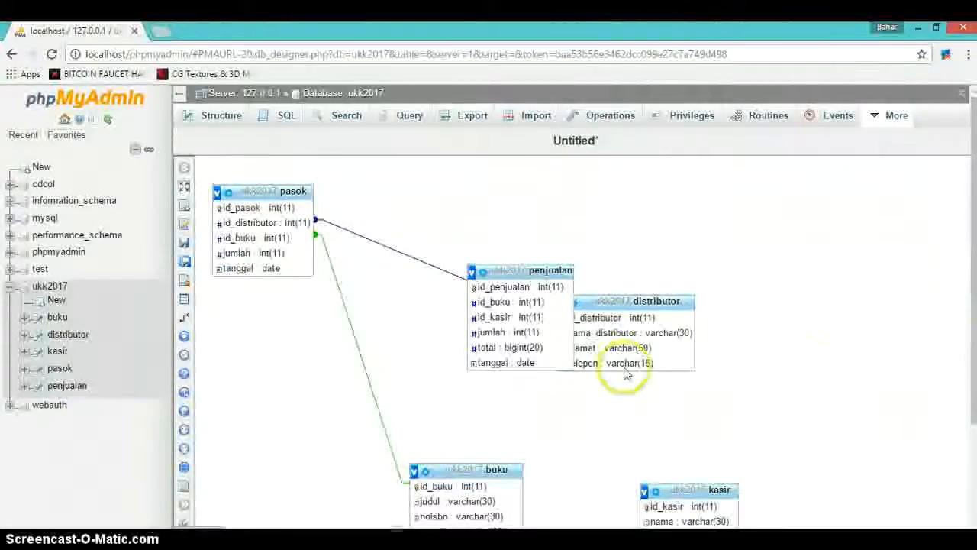
# Arrange the five Designer tables with distributor above kasir, pasok above penjualan, and buku beside them.
pyautogui.moveTo(497, 466); pyautogui.dragTo(535, 452)
pyautogui.moveTo(777, 322); pyautogui.dragTo(818, 260)
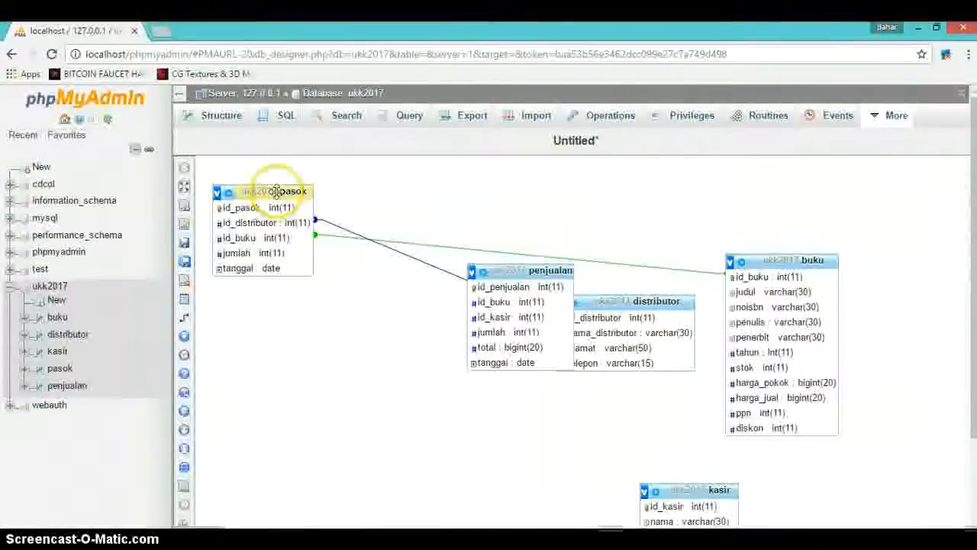
pyautogui.moveTo(276, 190)
pyautogui.mouseDown()
pyautogui.moveTo(515, 196)
pyautogui.moveTo(565, 213)
pyautogui.mouseUp()
pyautogui.moveTo(528, 272); pyautogui.dragTo(535, 420)
pyautogui.moveTo(649, 301); pyautogui.dragTo(337, 239)
pyautogui.moveTo(698, 491); pyautogui.dragTo(348, 358)
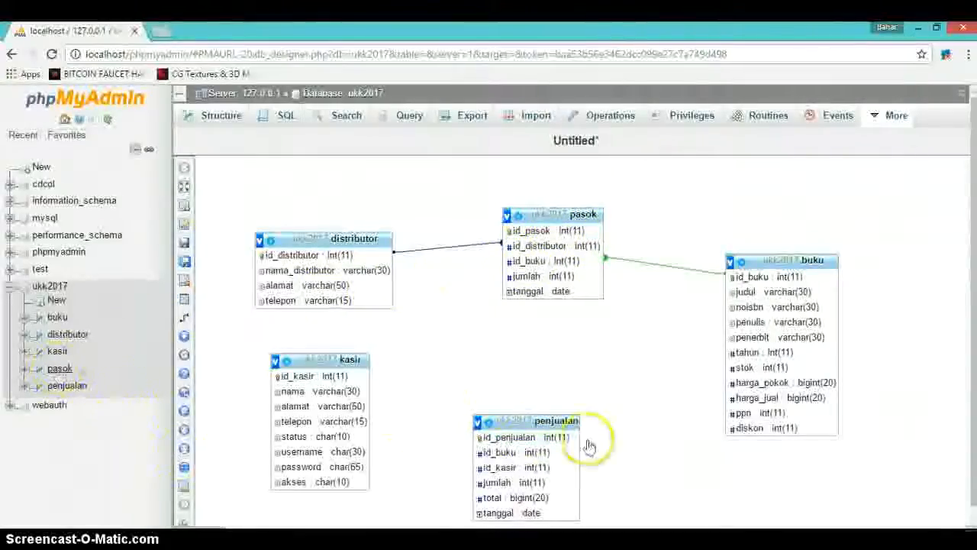
# Save internal relations for penjualan linking id_buku to id_buku in buku and id_kasir to id_kasir in kasir.
pyautogui.click(59, 387)
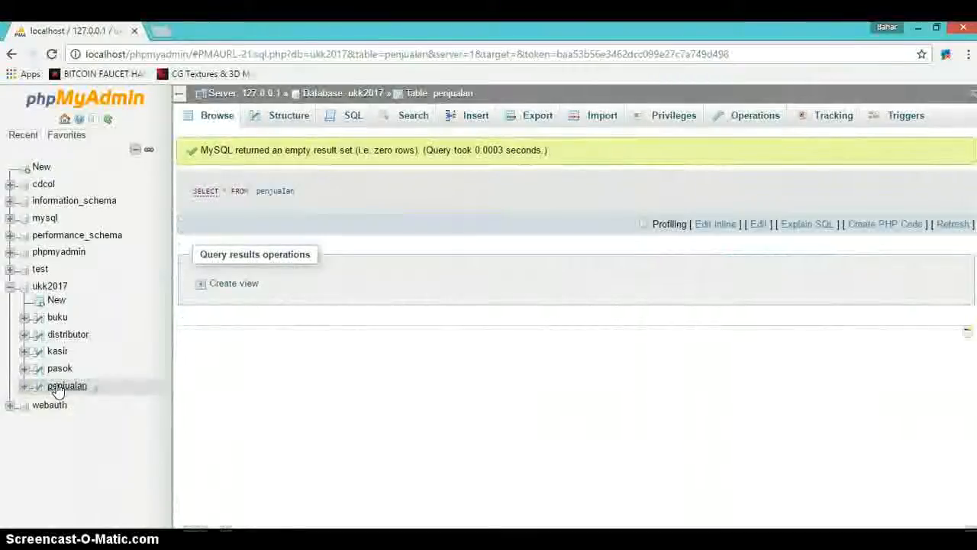
pyautogui.click(279, 124)
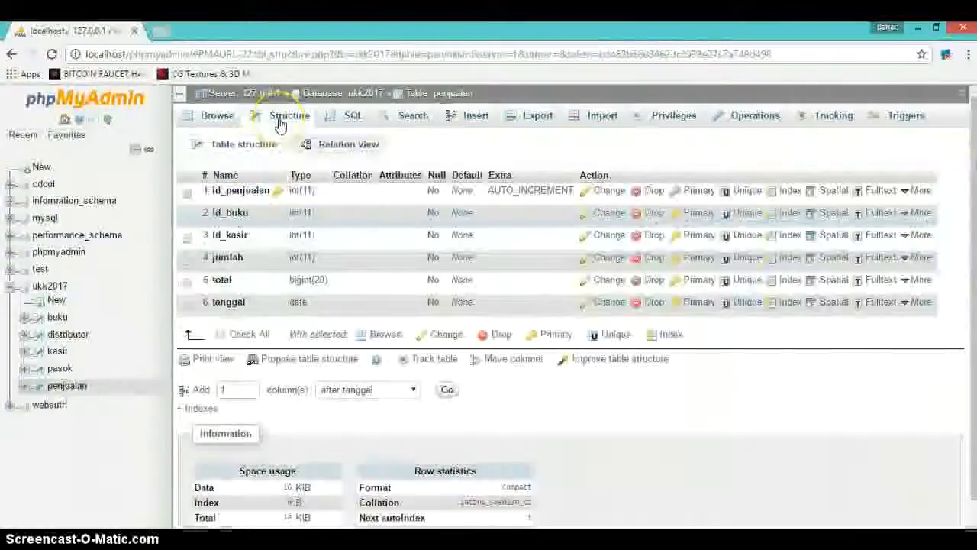
pyautogui.click(345, 145)
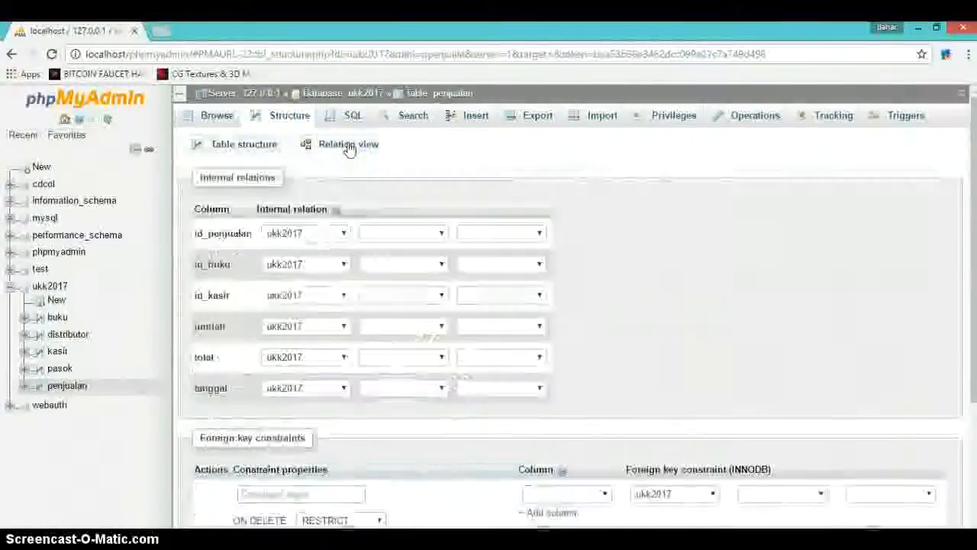
pyautogui.click(418, 266)
pyautogui.click(386, 292)
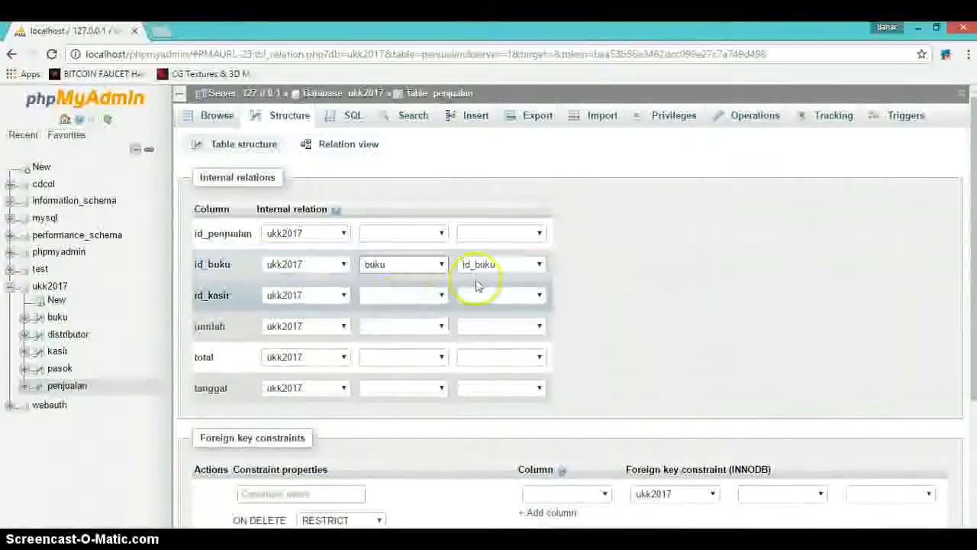
pyautogui.click(409, 298)
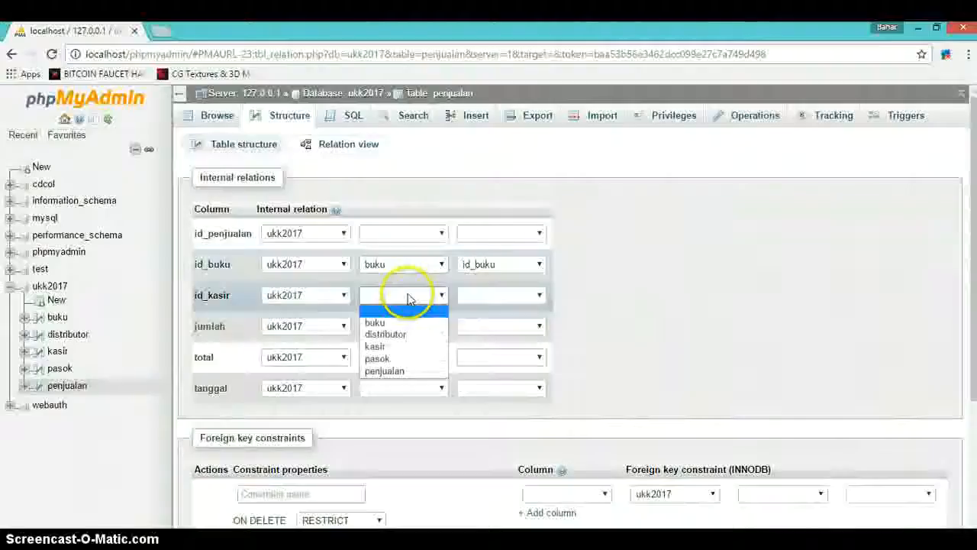
pyautogui.click(398, 347)
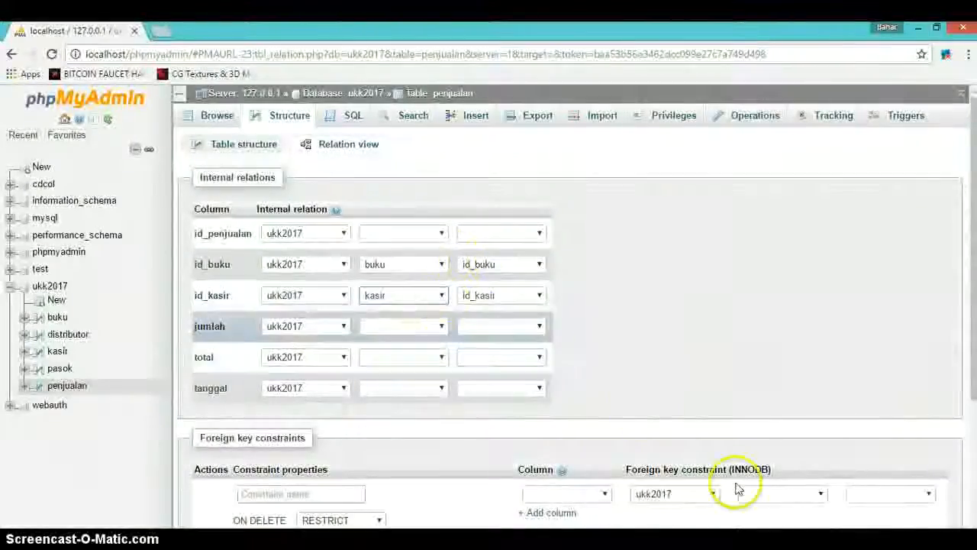
pyautogui.scroll(-3, 835, 348)
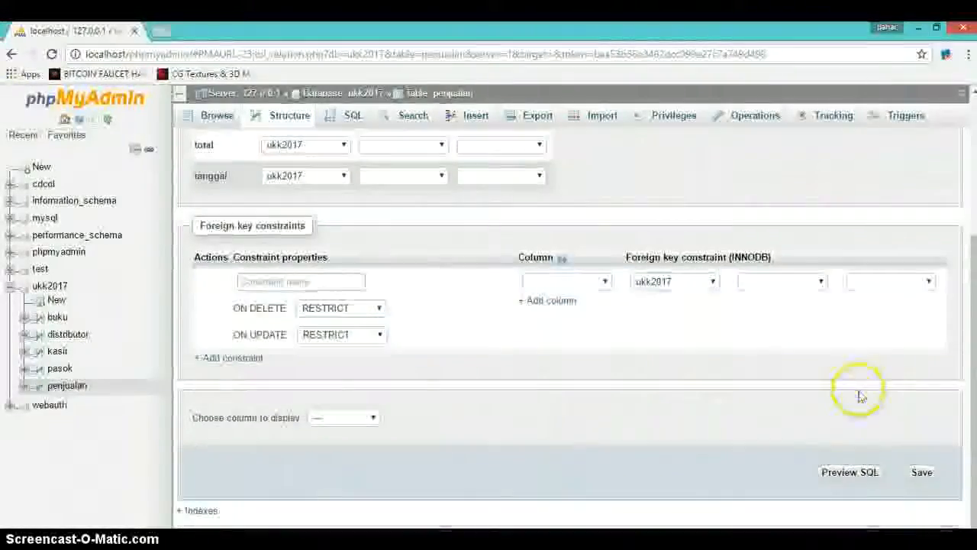
pyautogui.click(922, 472)
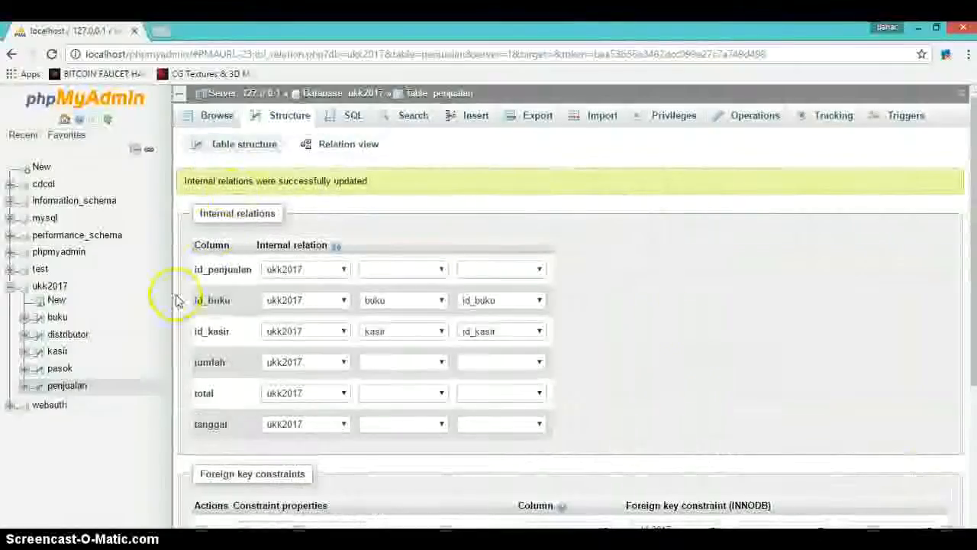
# Reopen the ukk2017 Designer and move buku, distributor, pasok and penjualan apart so that no tables overlap.
pyautogui.click(49, 286)
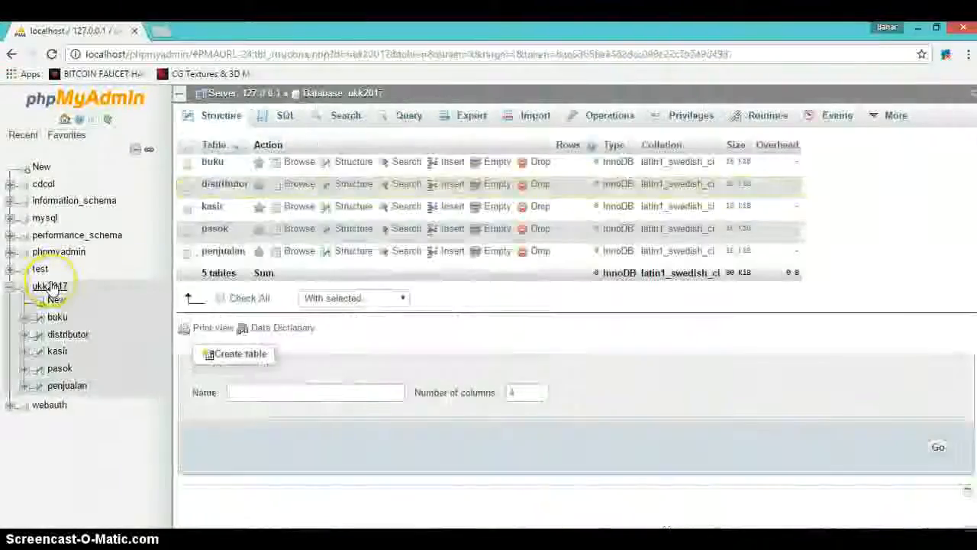
pyautogui.moveTo(885, 116)
pyautogui.click(883, 185)
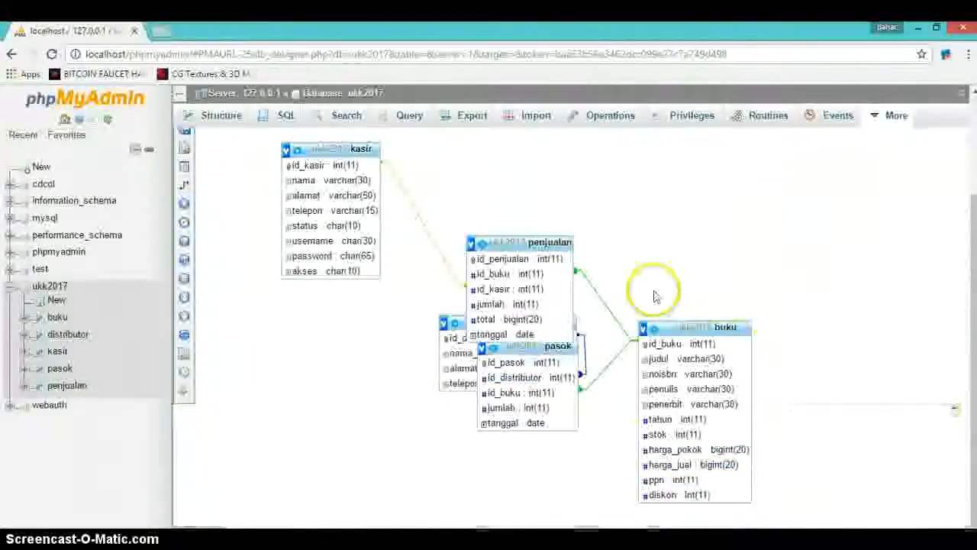
pyautogui.moveTo(670, 331); pyautogui.dragTo(693, 201)
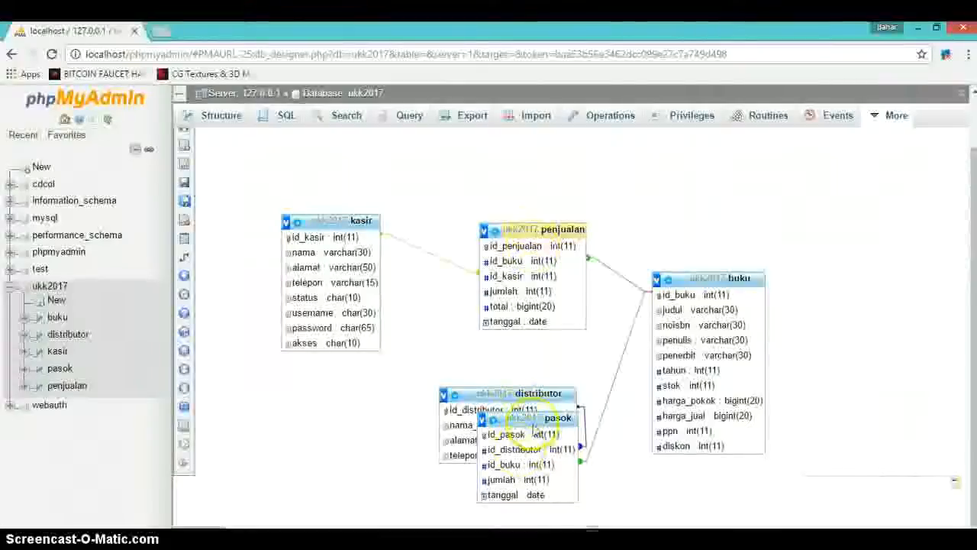
pyautogui.moveTo(537, 393); pyautogui.dragTo(335, 420)
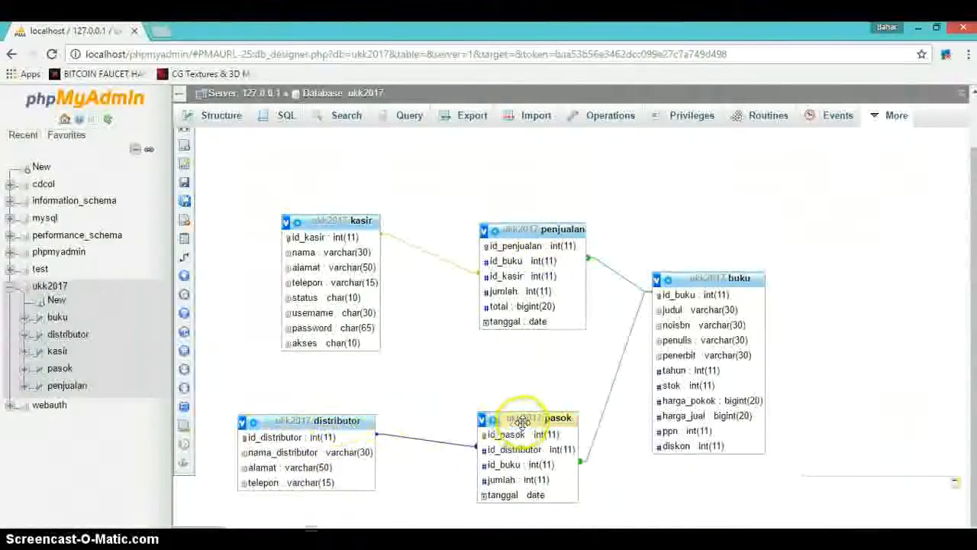
pyautogui.moveTo(527, 418); pyautogui.dragTo(464, 260)
pyautogui.moveTo(530, 236); pyautogui.dragTo(527, 427)
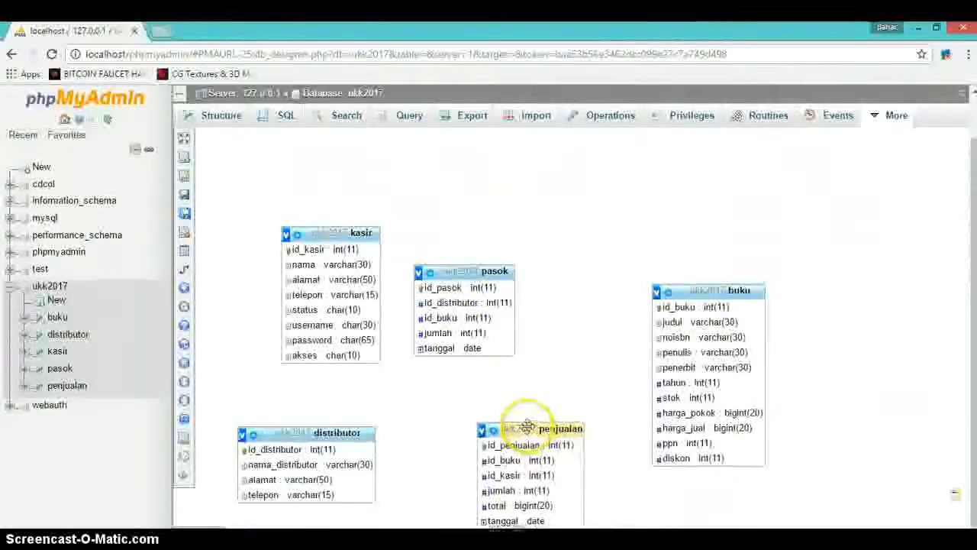
# Place distributor above kasir and pasok above penjualan in the Designer, and compare the layout with the Word document's conceptual data model.
pyautogui.moveTo(520, 386); pyautogui.dragTo(517, 376)
pyautogui.moveTo(453, 268); pyautogui.dragTo(531, 264)
pyautogui.moveTo(252, 434); pyautogui.dragTo(407, 185)
pyautogui.click(311, 252)
pyautogui.moveTo(316, 247); pyautogui.dragTo(311, 371)
pyautogui.moveTo(413, 196); pyautogui.dragTo(355, 215)
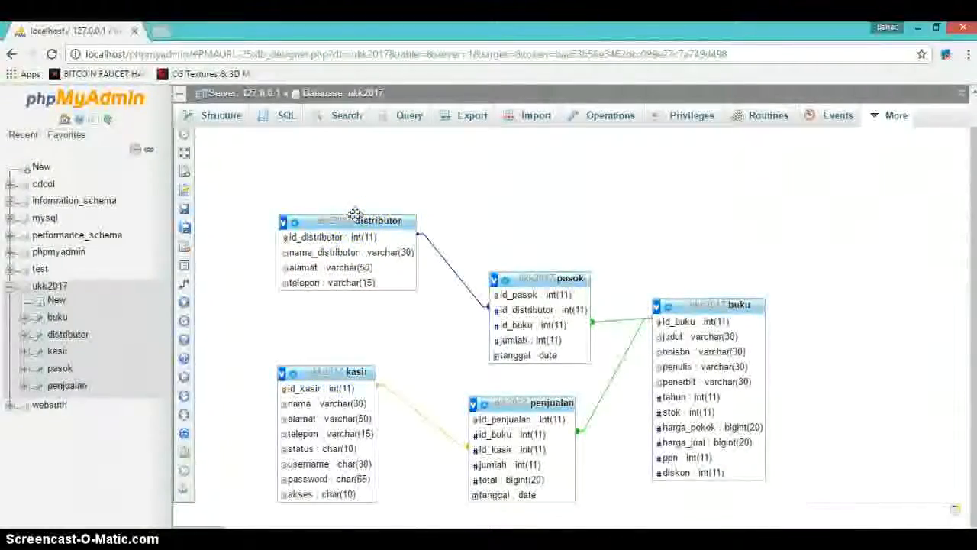
pyautogui.hotkey('alt', 'Tab')
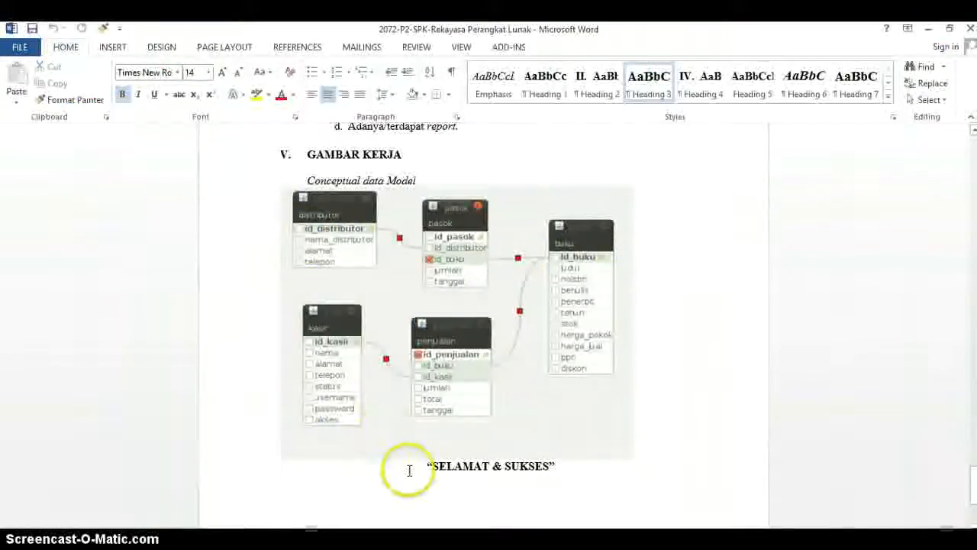
pyautogui.hotkey('alt', 'Tab')
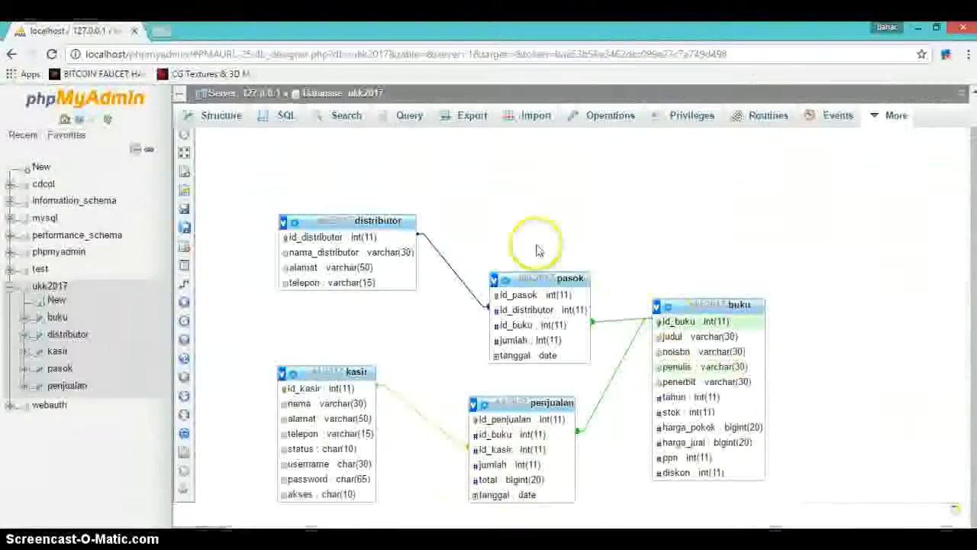